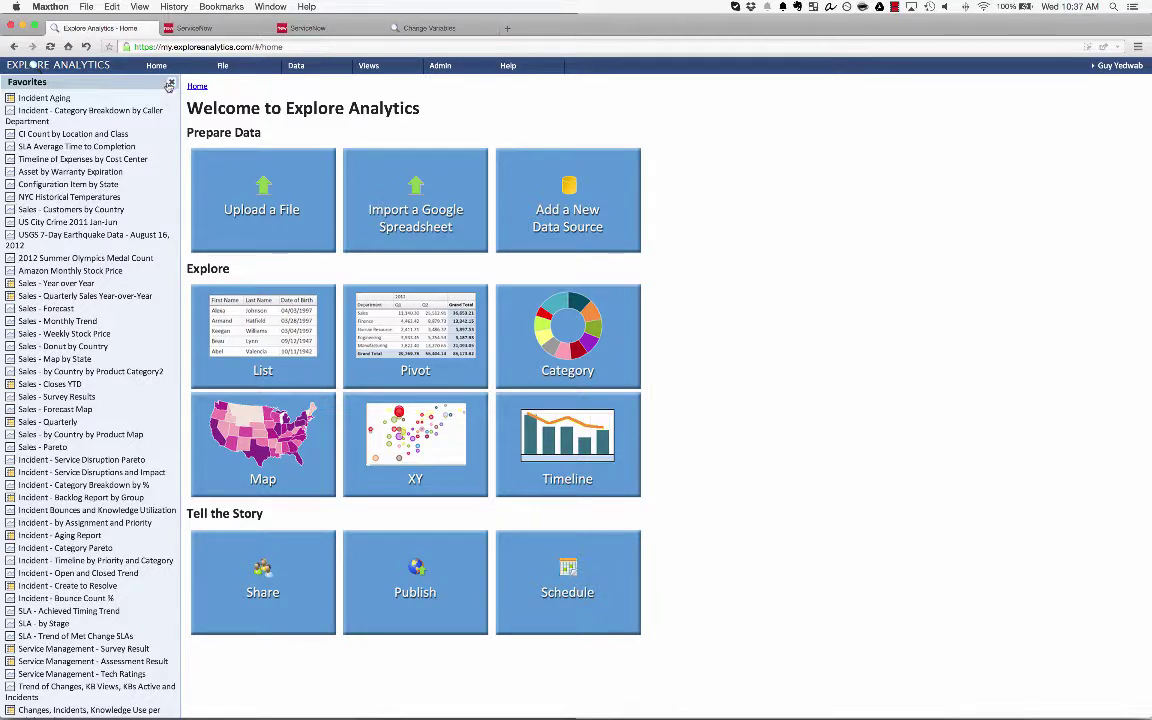
Start a new view on the Requested Item table of the ServiceNow (Admin) data source.
click(170, 85)
click(220, 66)
click(226, 86)
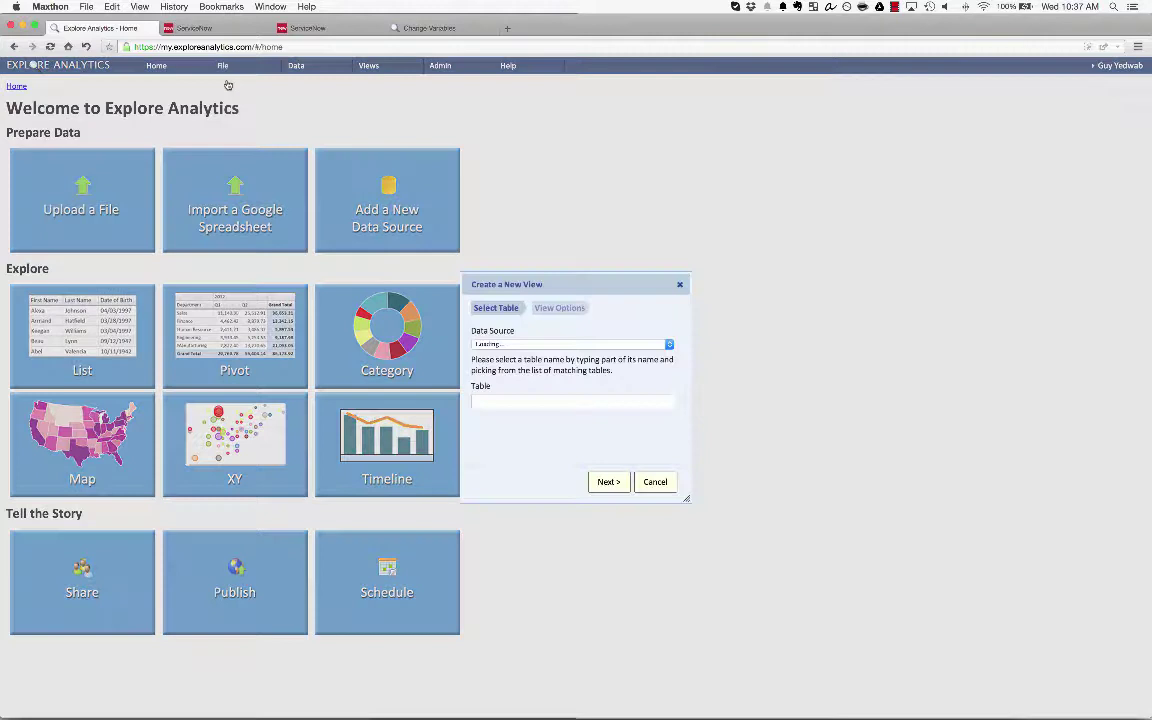
click(533, 346)
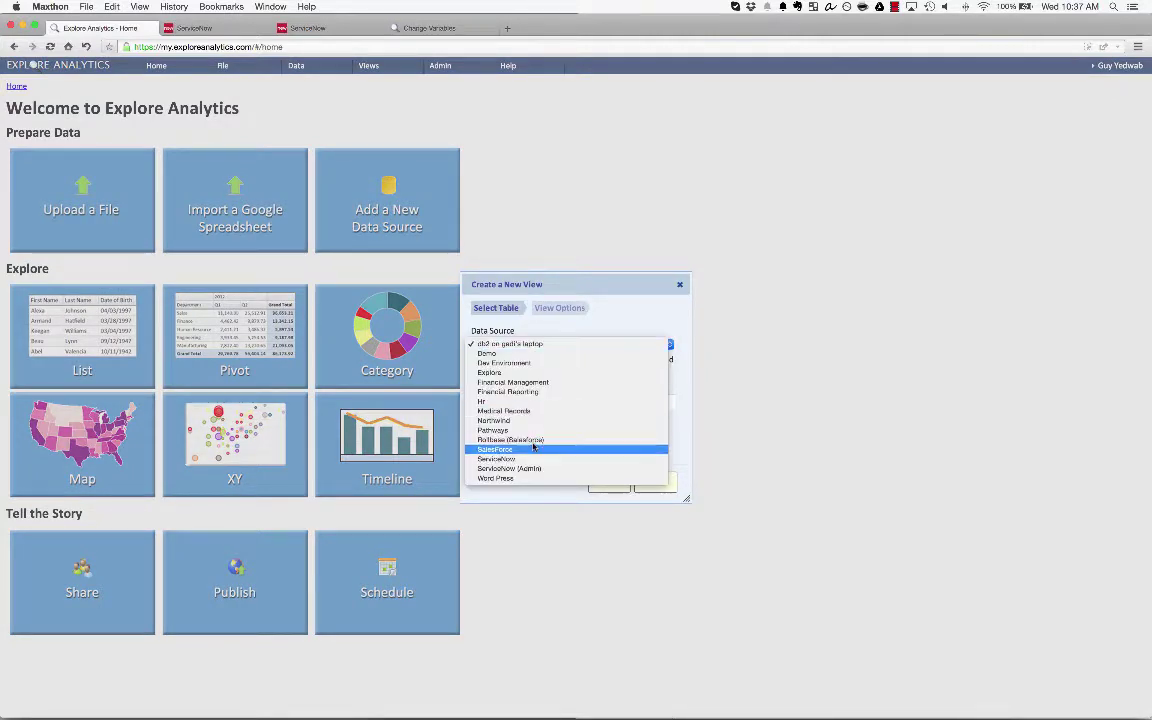
click(551, 418)
click(551, 406)
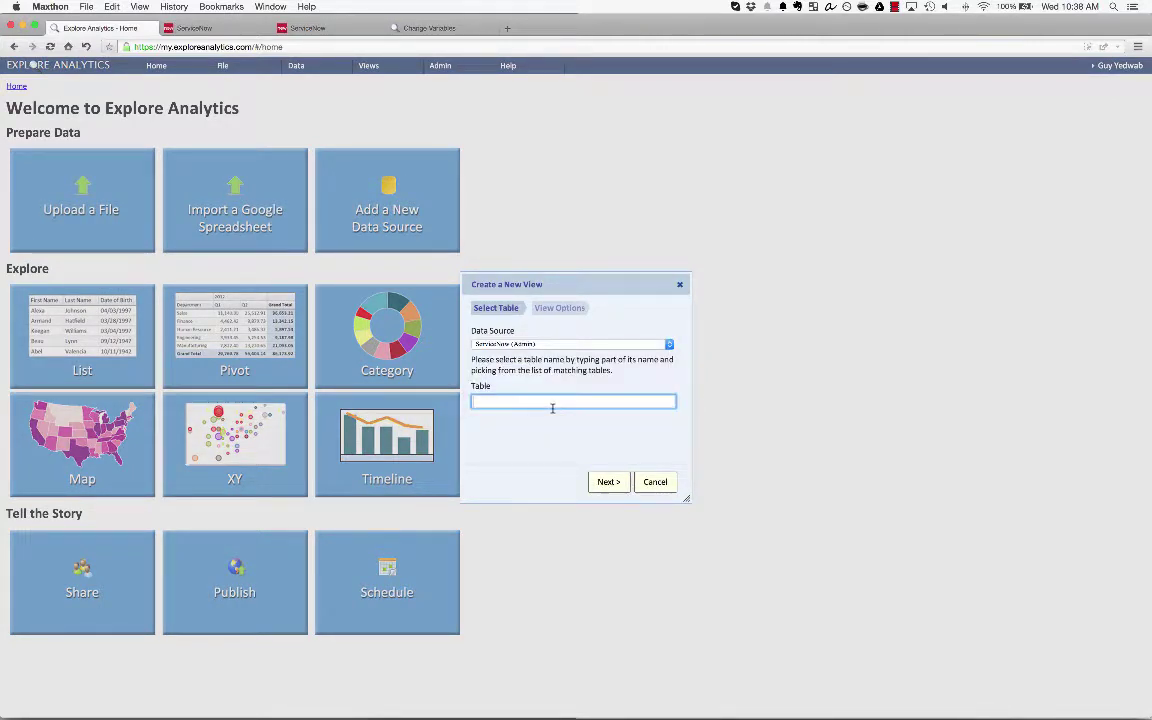
text(requested item)
click(549, 424)
click(612, 482)
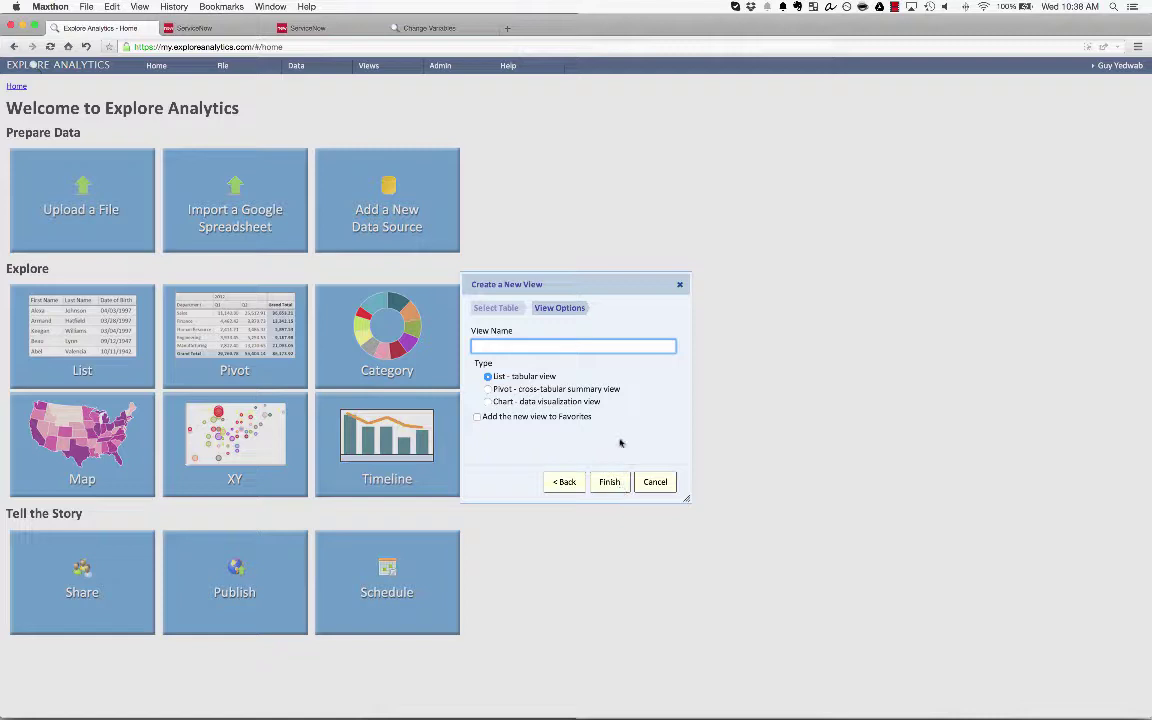
Make it a pivot view named 'Requested Item Report' and finish creating it.
click(556, 390)
click(570, 348)
text(Requested Item Report)
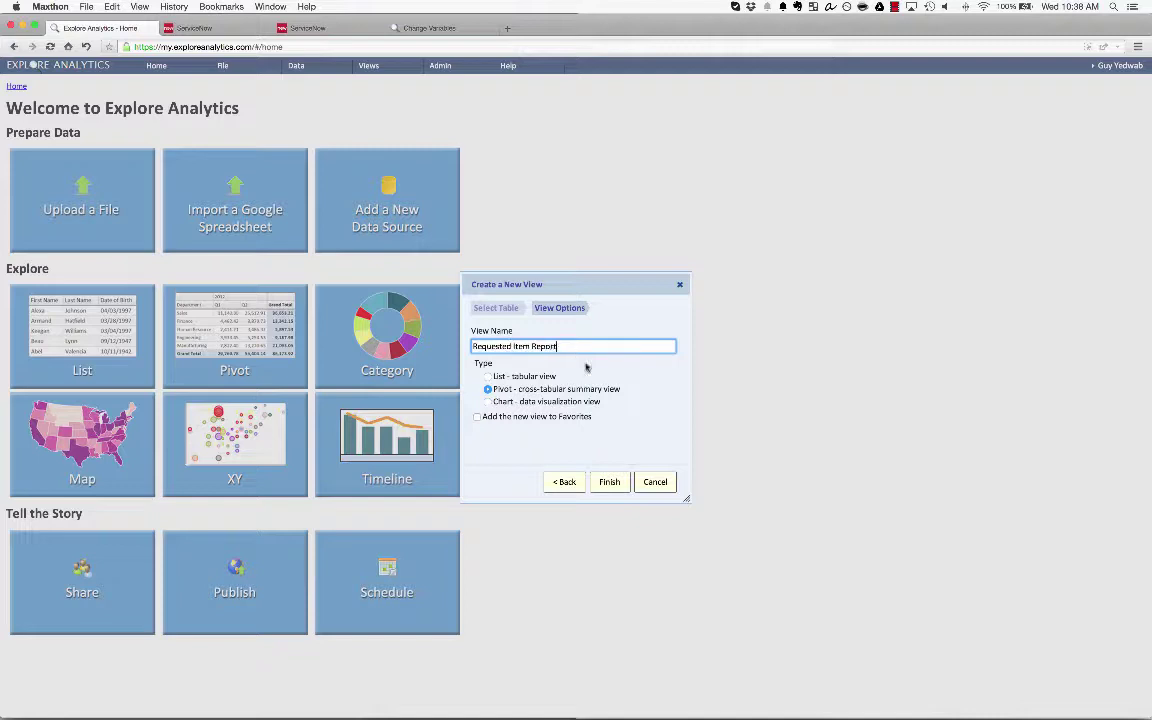
click(611, 485)
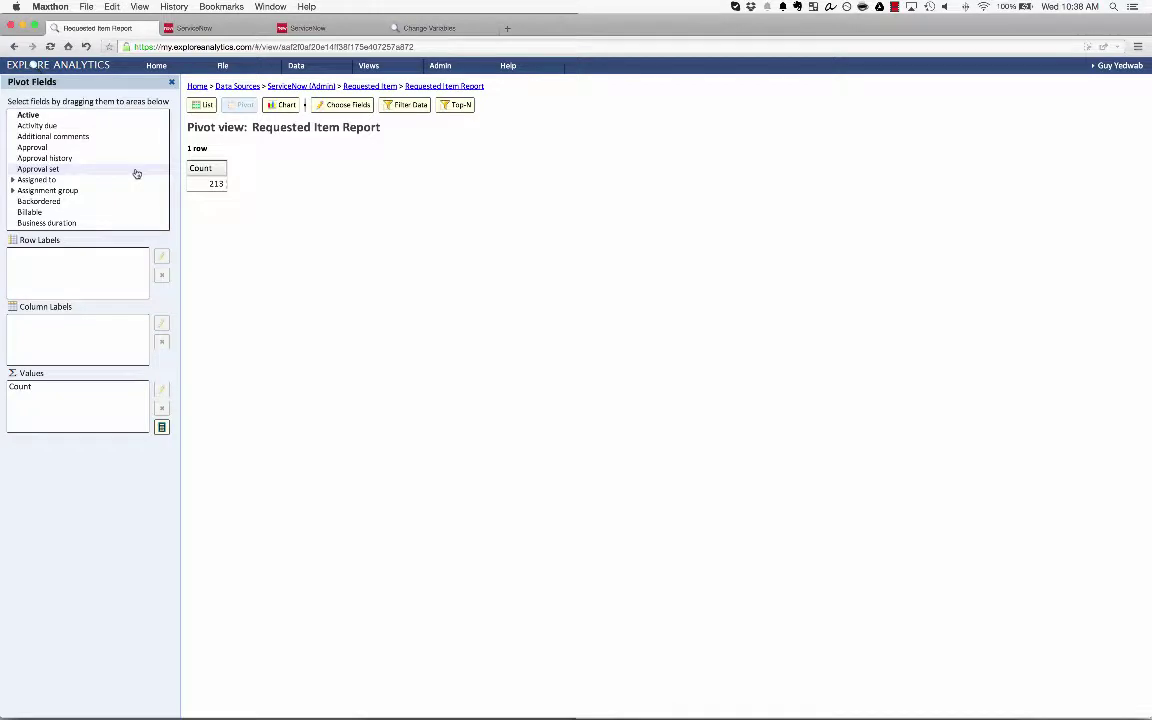
Add the hard_drive variable as row labels so counts break down by Hard Drive.
scroll(137, 174, down, 20)
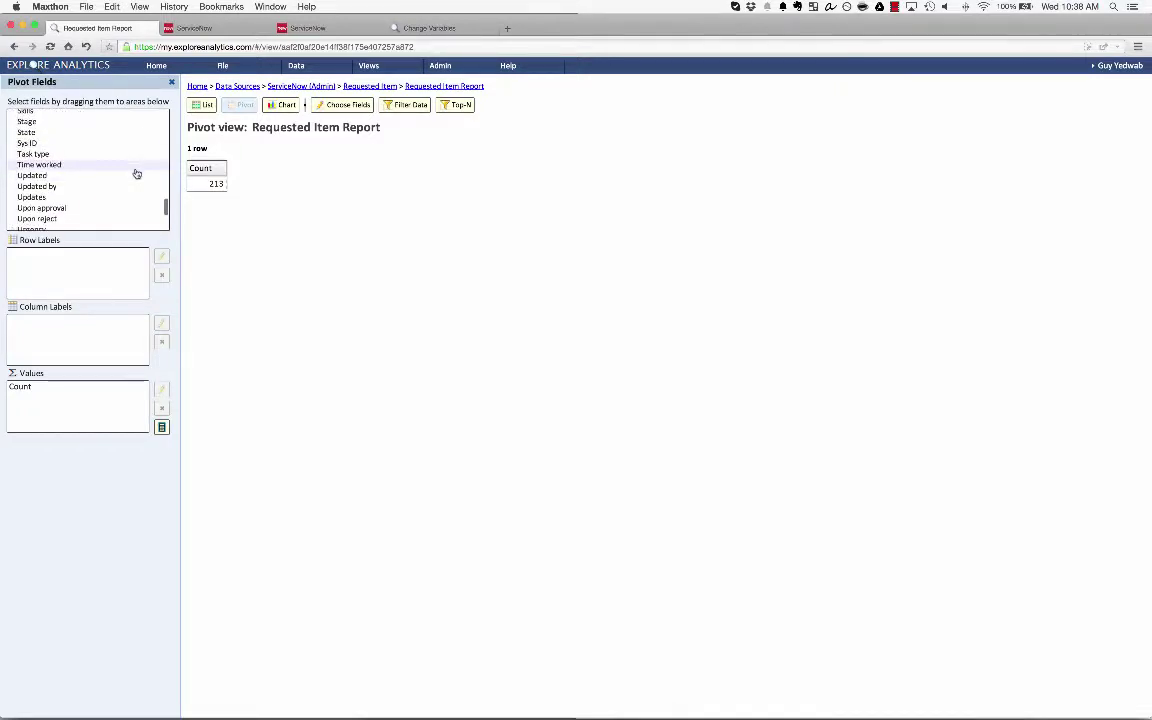
scroll(93, 171, down, 1)
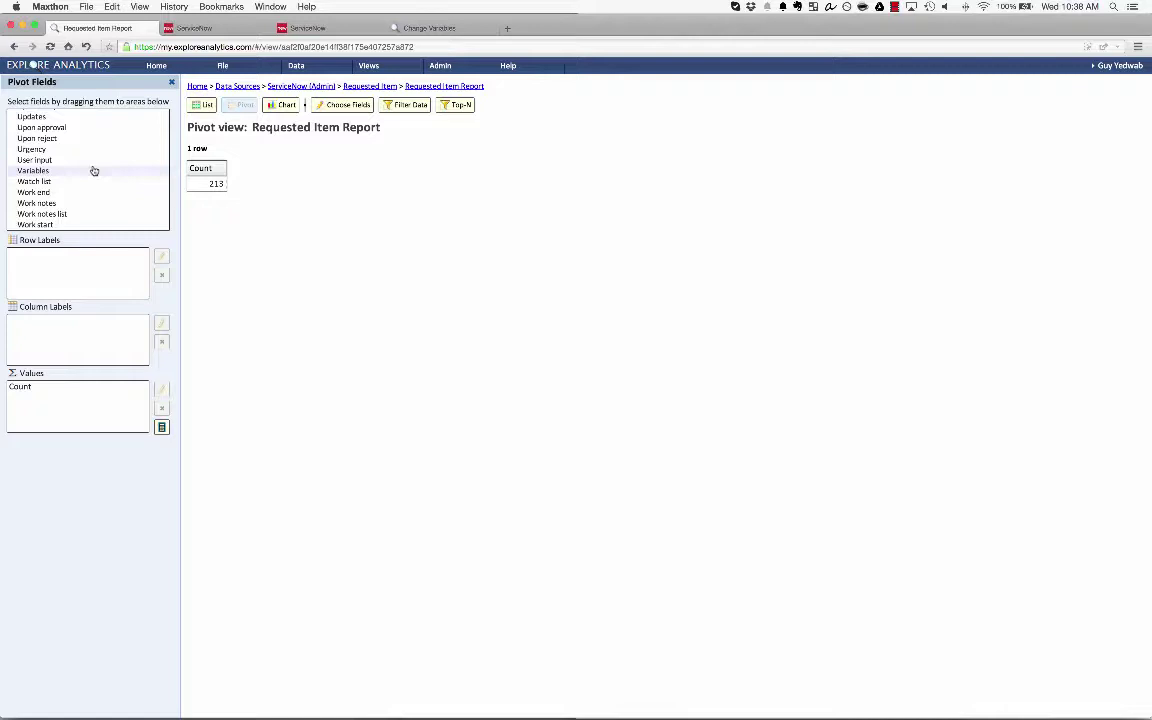
drag(93, 171, 84, 262)
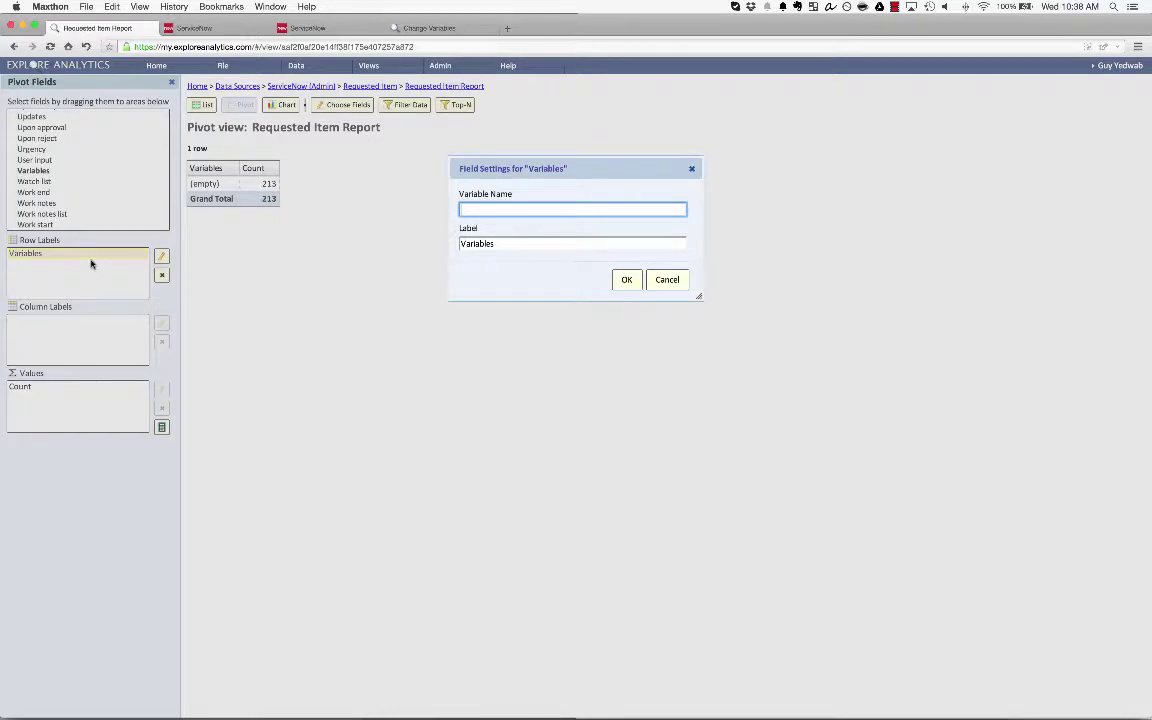
text(hard_drive)
click(630, 281)
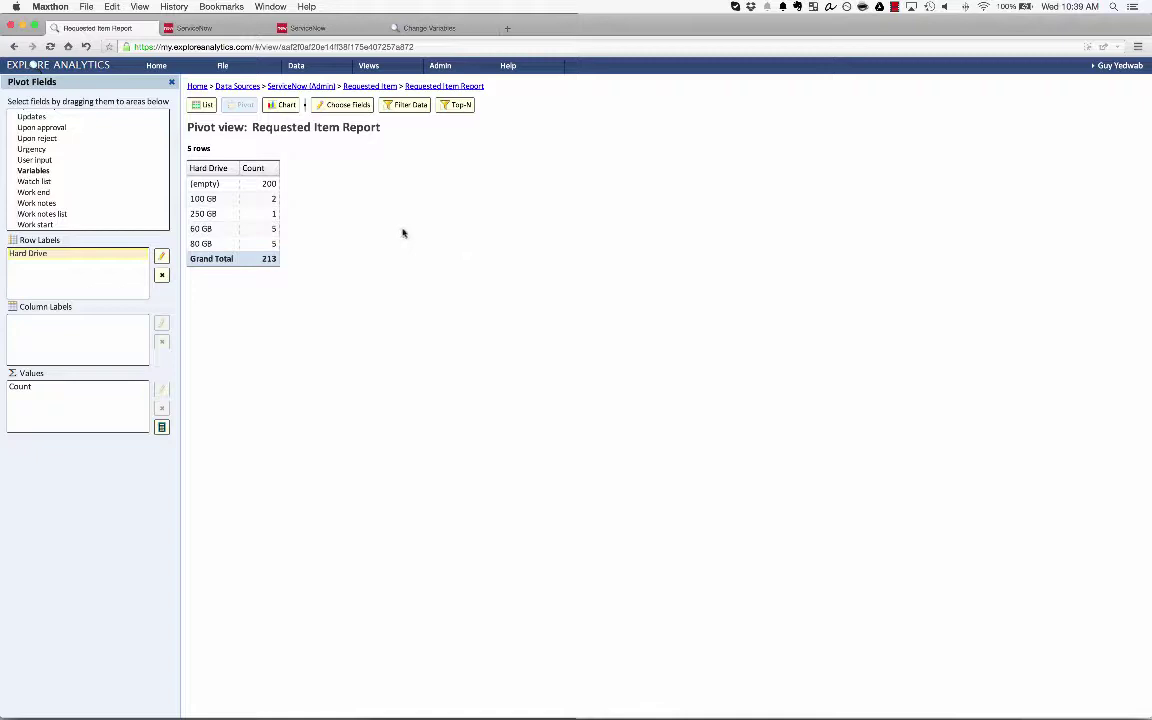
Exclude requested items whose hard drive is empty.
click(229, 189)
click(247, 215)
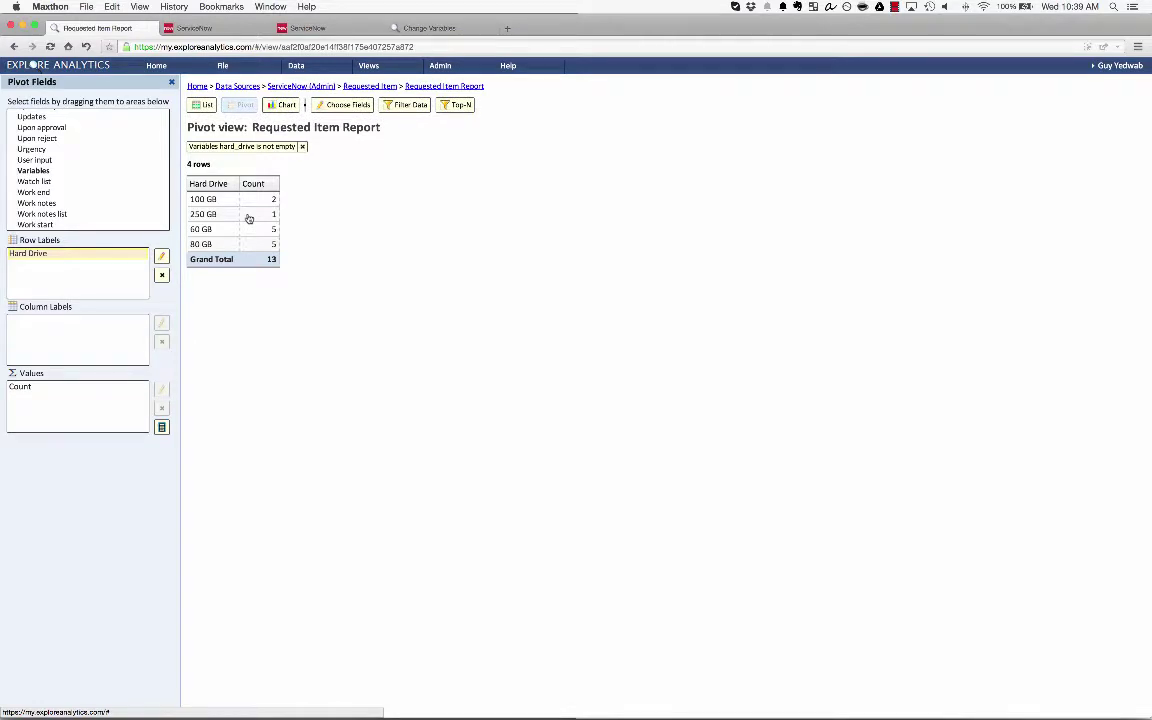
click(225, 149)
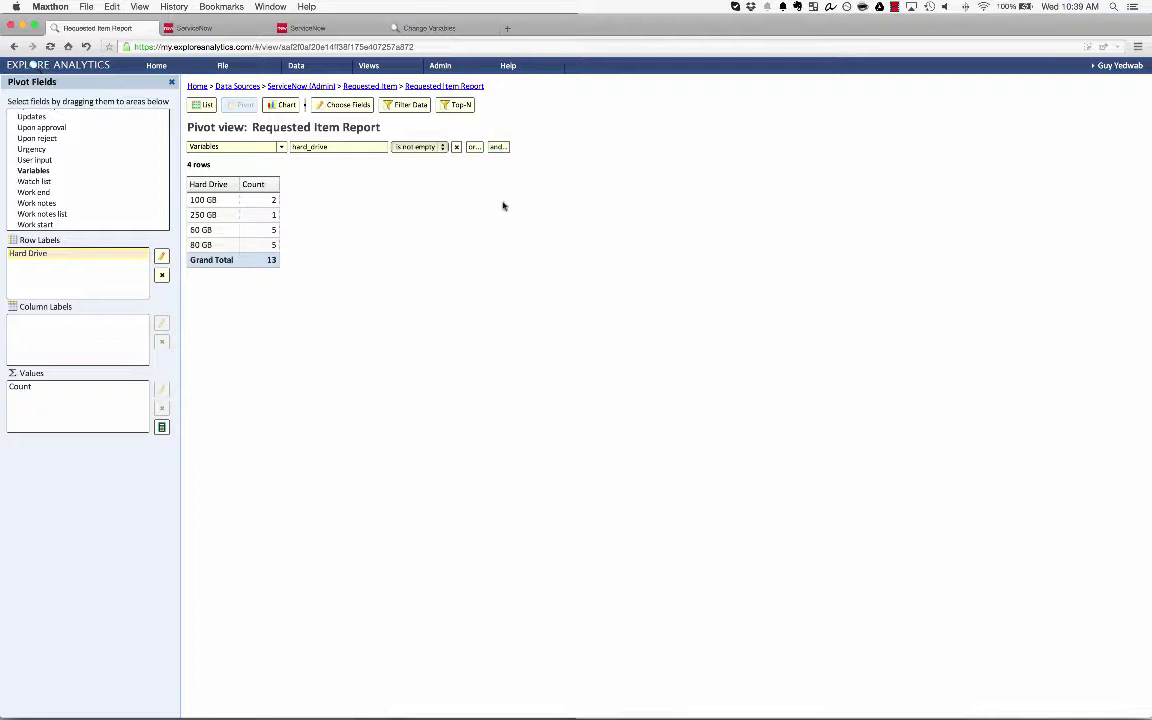
Add the os variable as column labels titled 'Operating System'.
drag(85, 172, 75, 329)
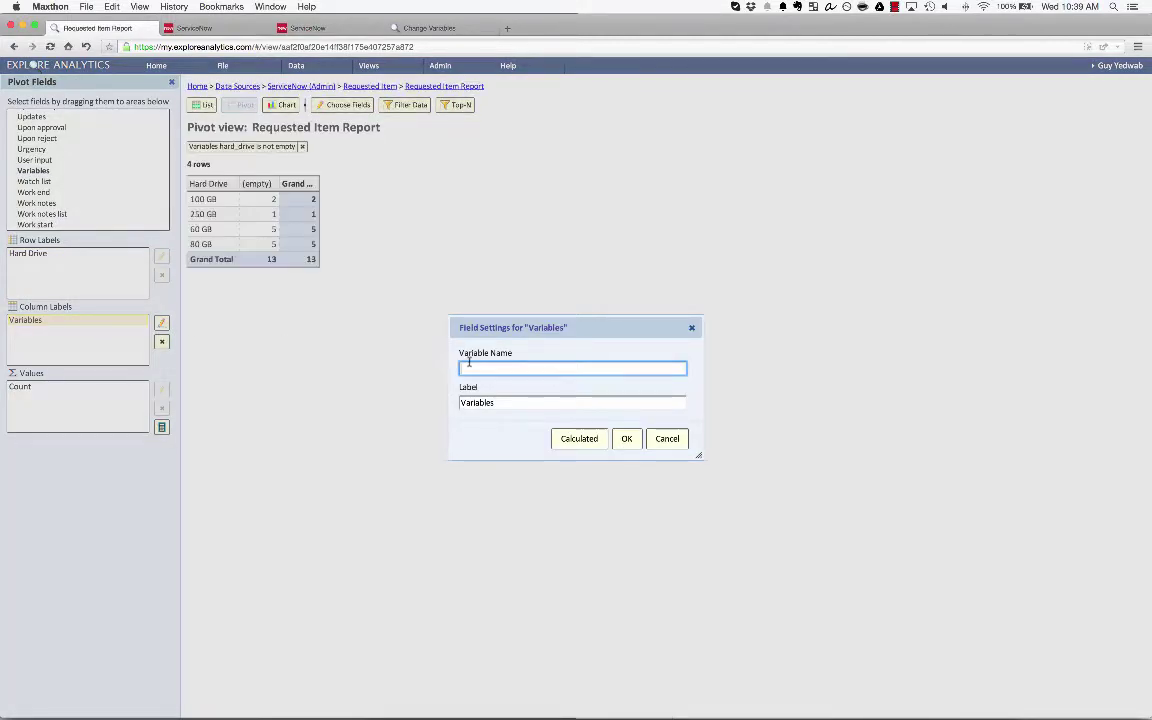
text(os)
key(Tab)
text(Operating)
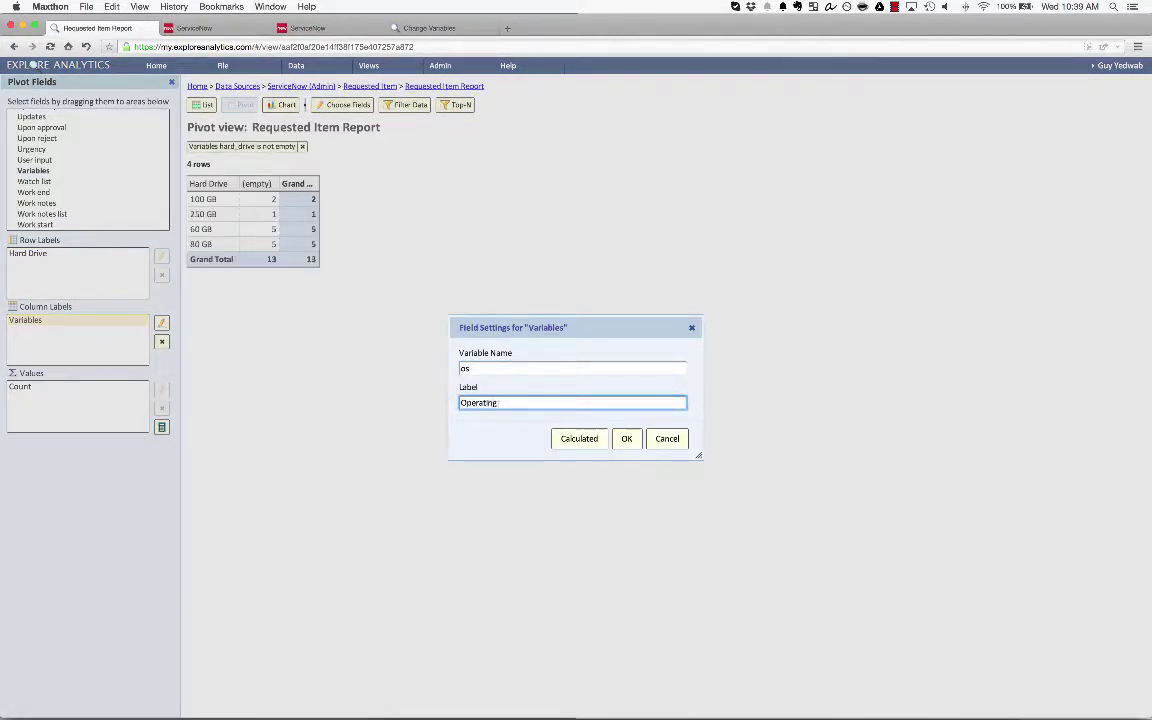
click(624, 438)
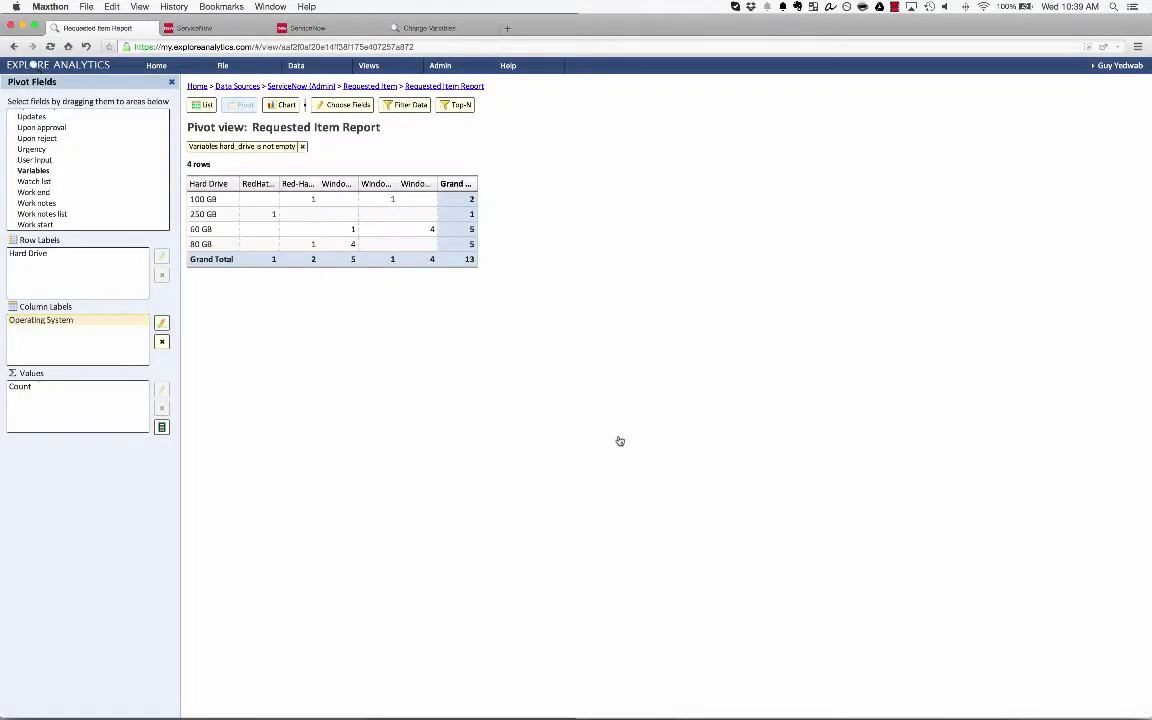
click(455, 185)
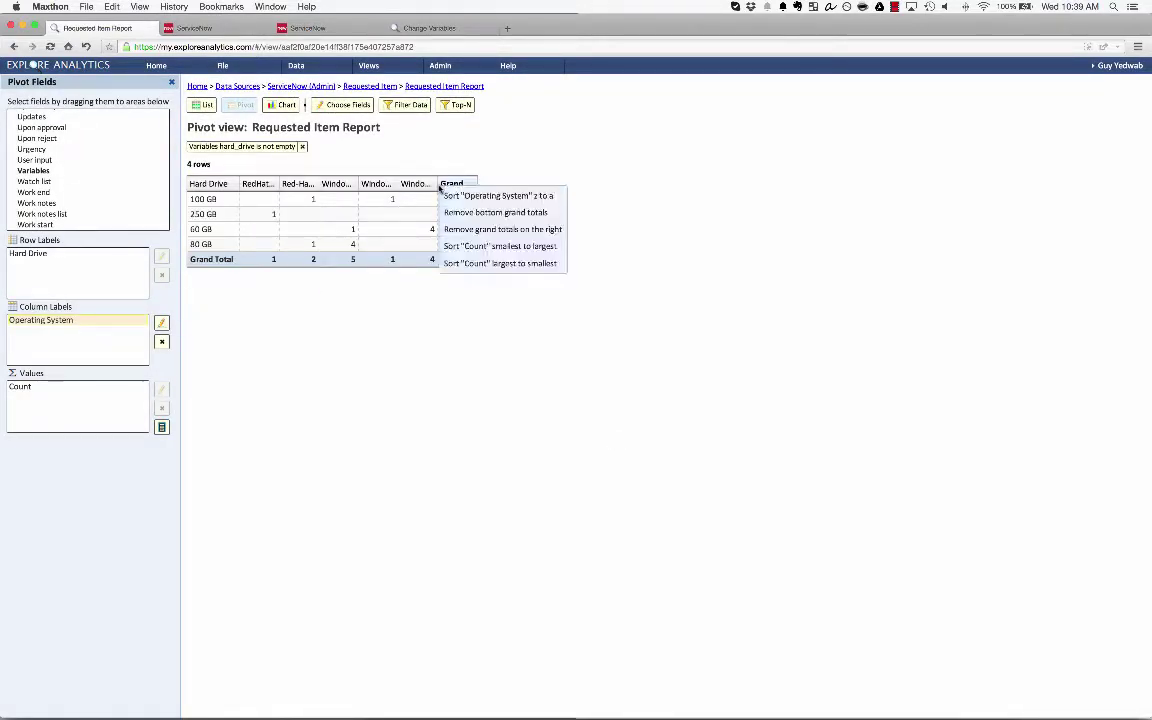
click(395, 186)
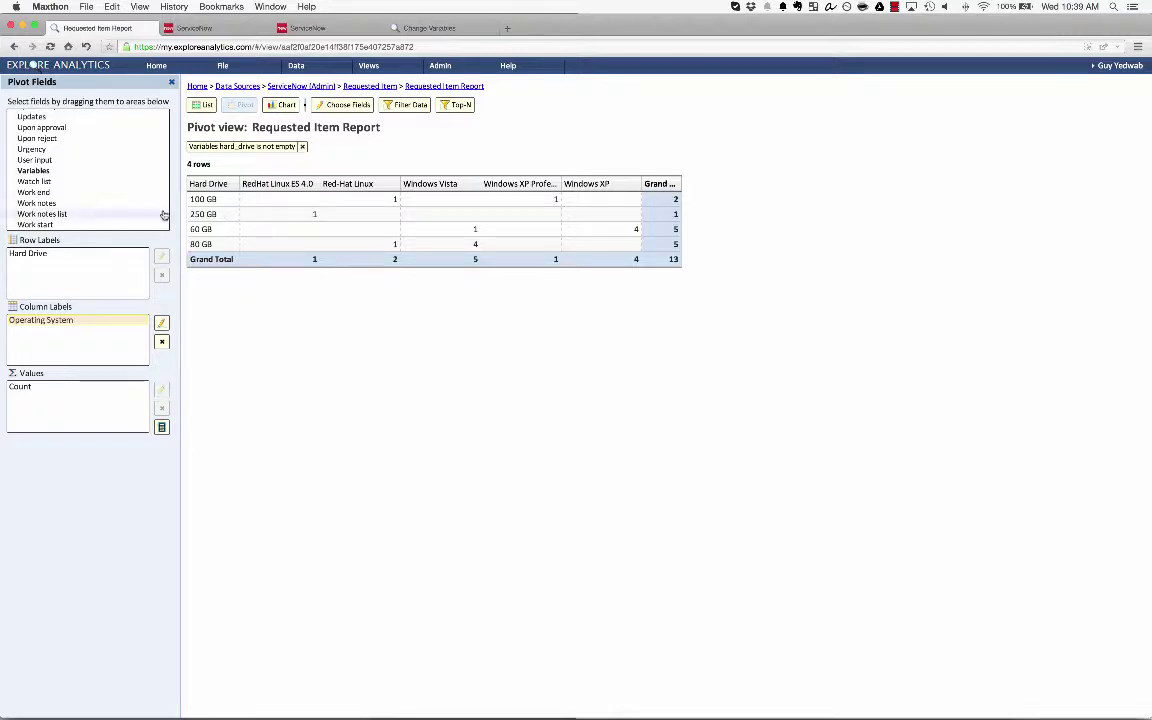
Add Item as the outer row grouping above Hard Drive.
scroll(123, 185, up, 3)
scroll(126, 186, up, 10)
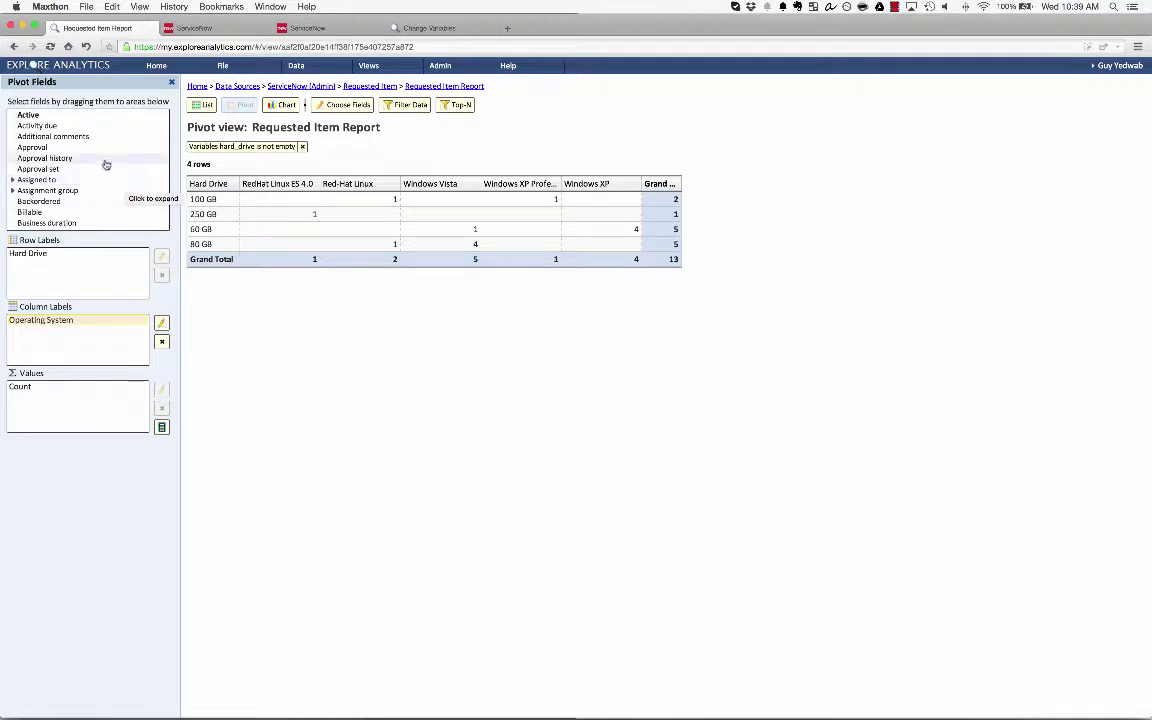
scroll(104, 162, down, 5)
scroll(104, 162, down, 7)
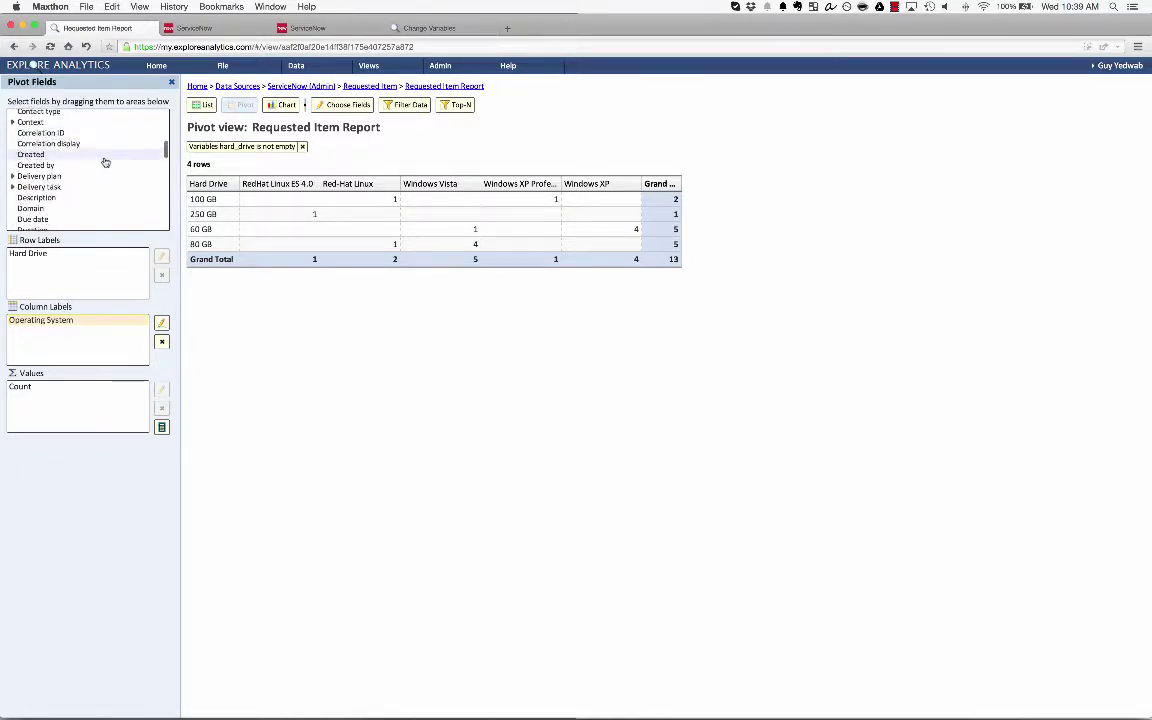
drag(75, 181, 44, 258)
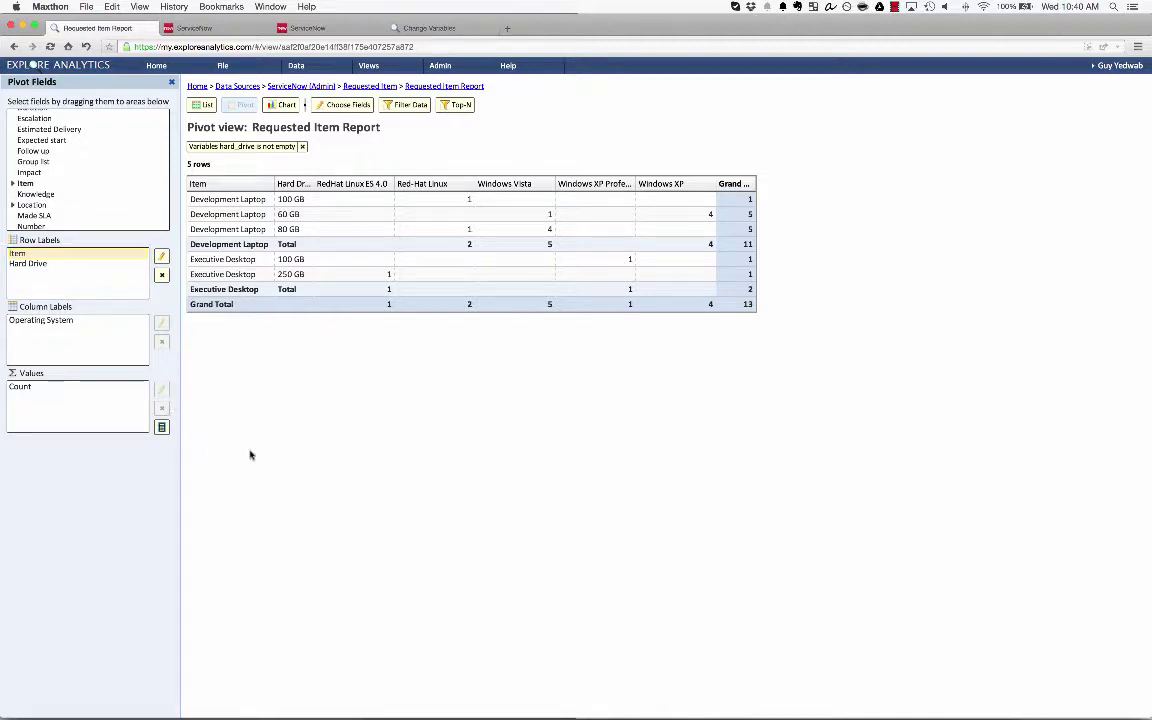
Show the report as a stacked bar chart and add Sum of Price as a value field.
click(286, 112)
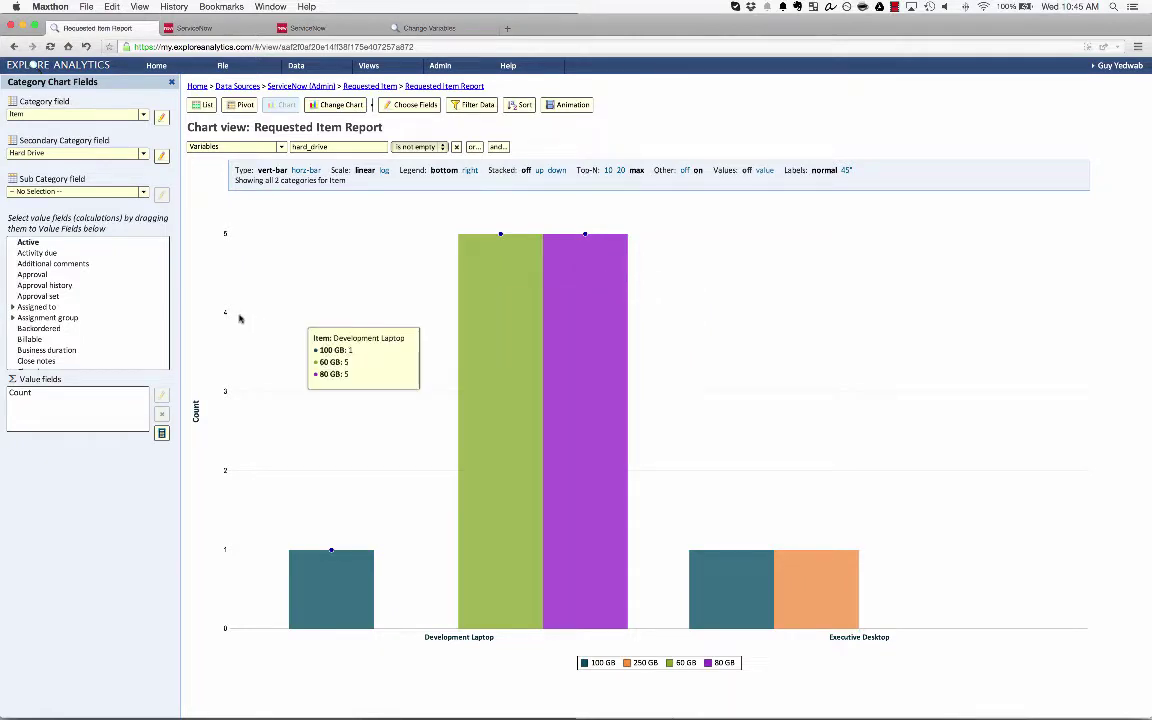
scroll(154, 262, down, 1)
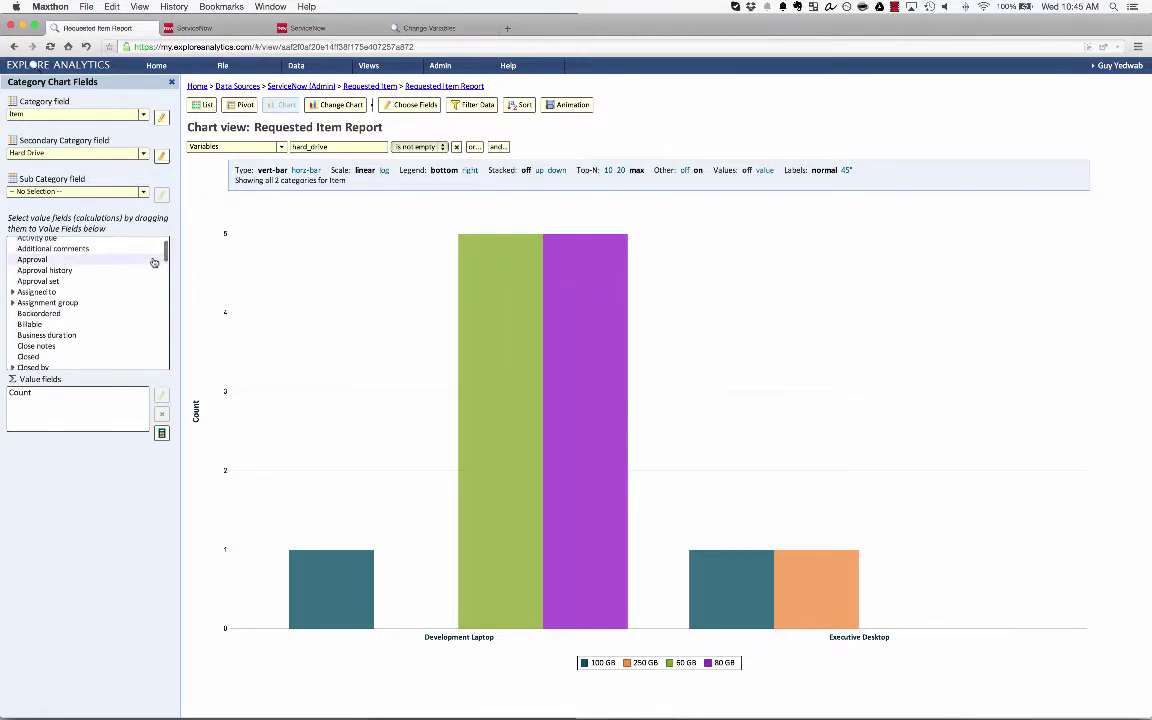
scroll(152, 263, up, 1)
scroll(149, 265, down, 1)
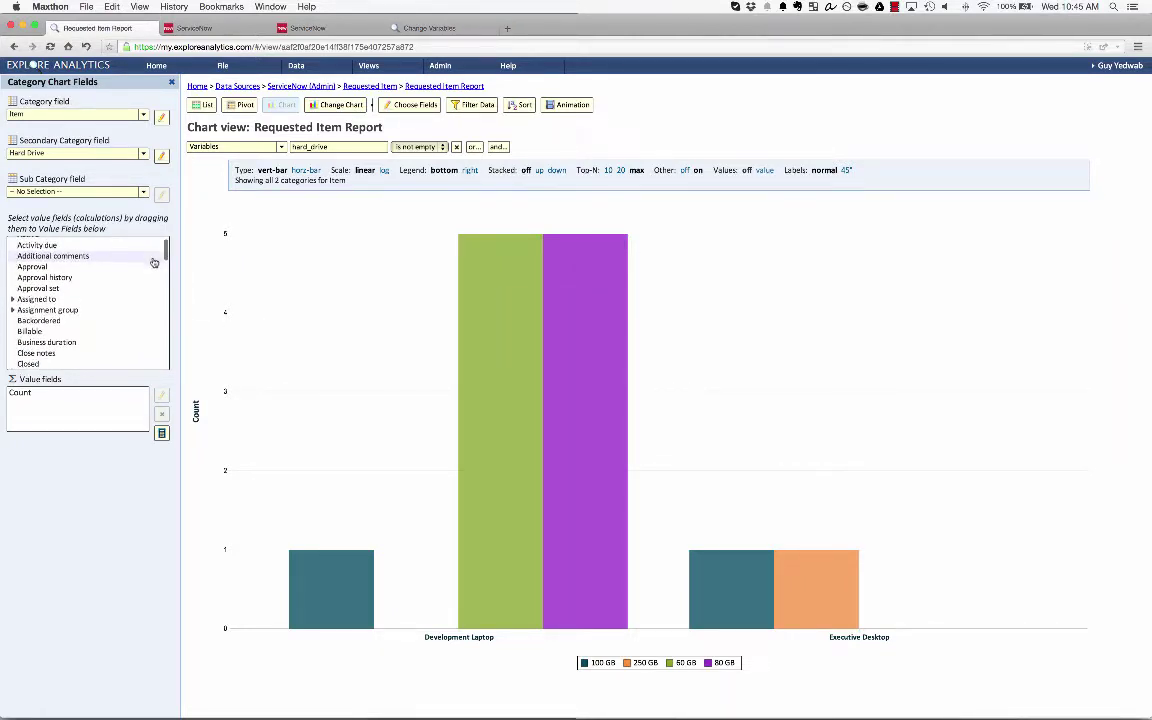
scroll(147, 267, down, 5)
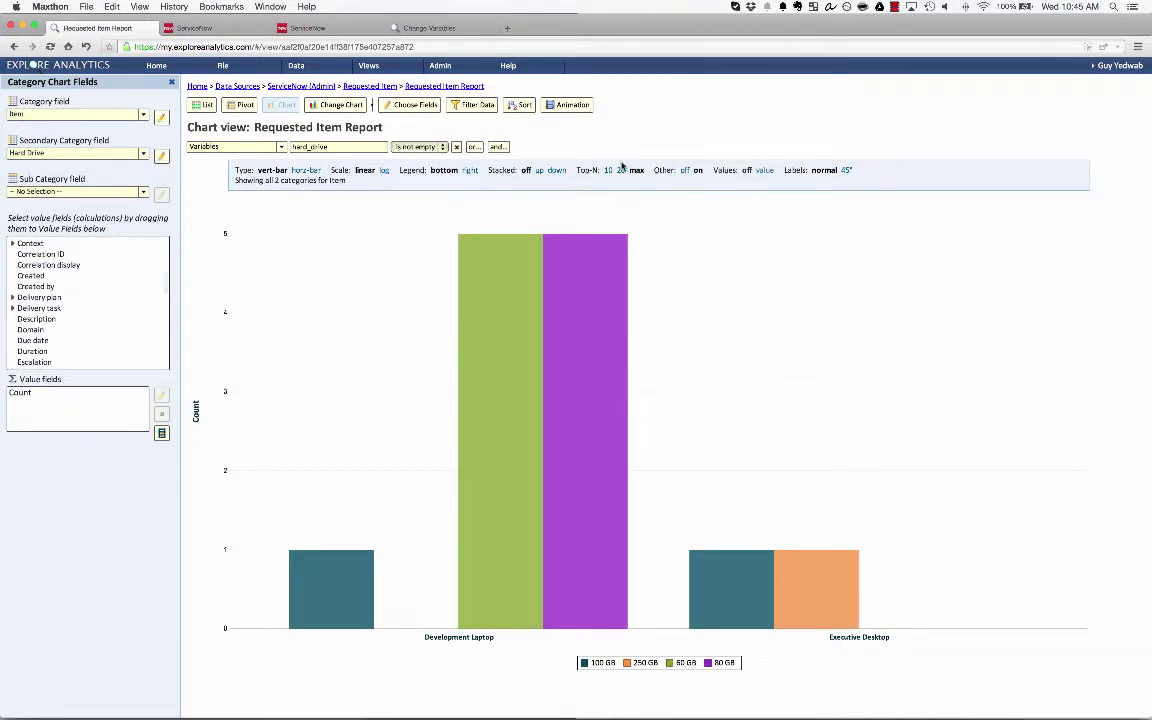
click(539, 171)
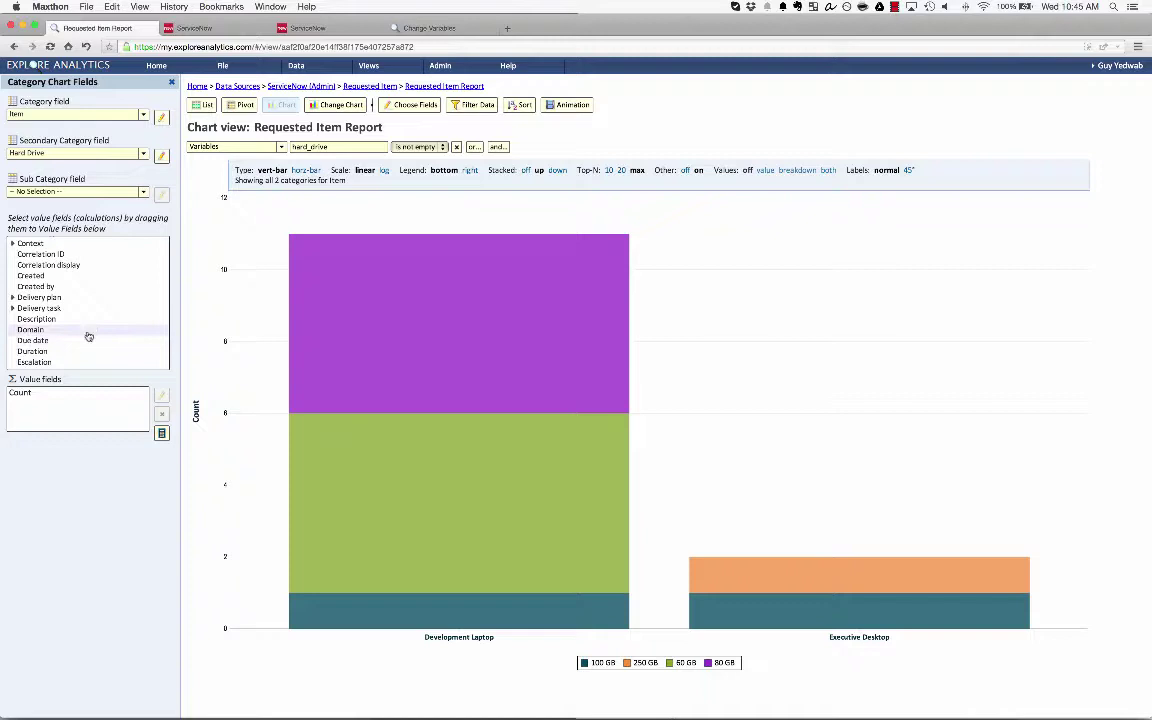
scroll(87, 337, down, 10)
drag(26, 295, 54, 427)
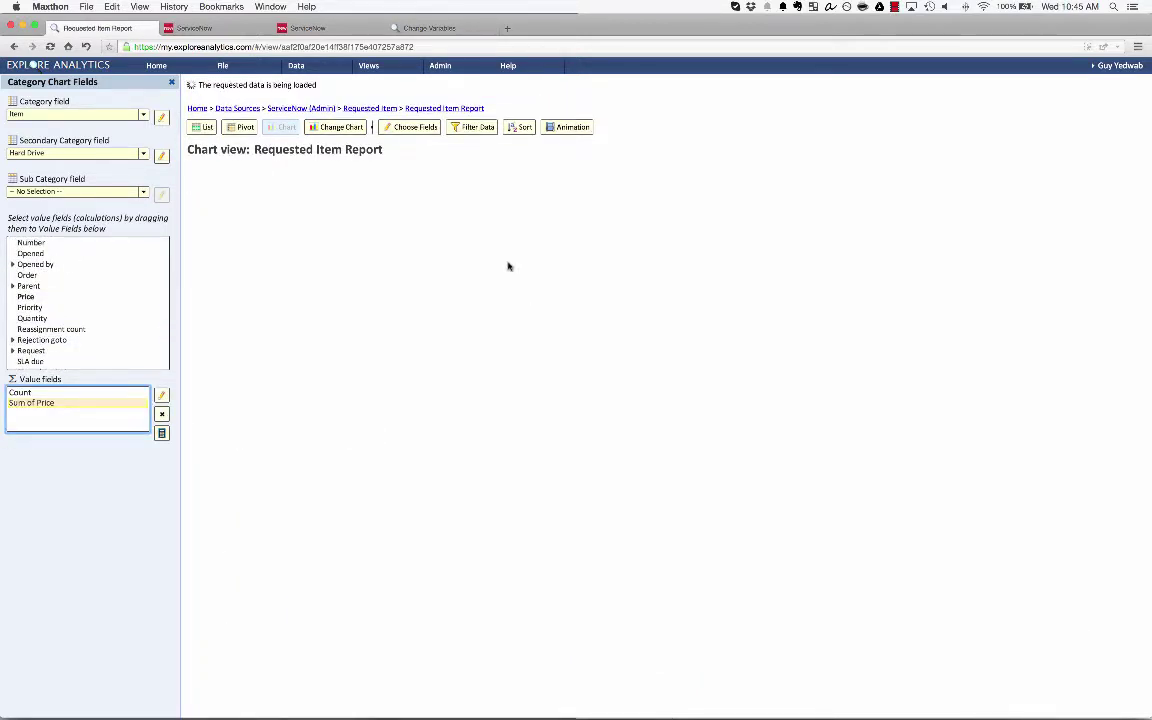
Remove the Count value field and label every bar segment with its Sum of Price value.
click(143, 396)
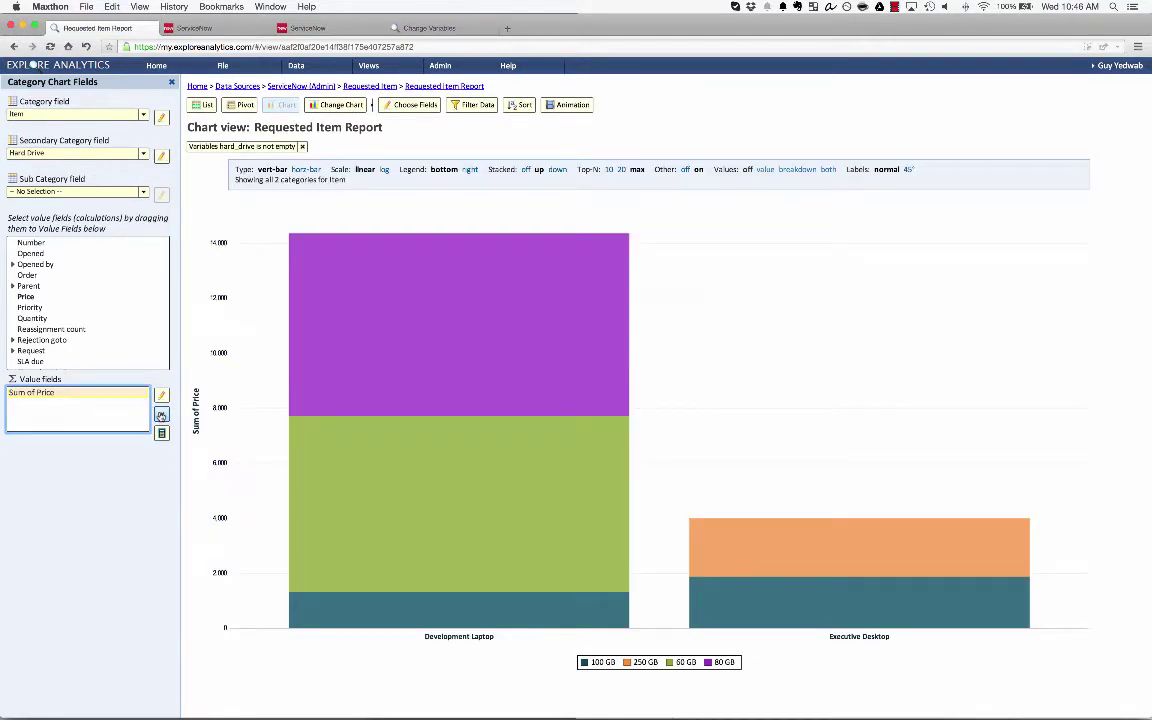
mouse_move(420, 294)
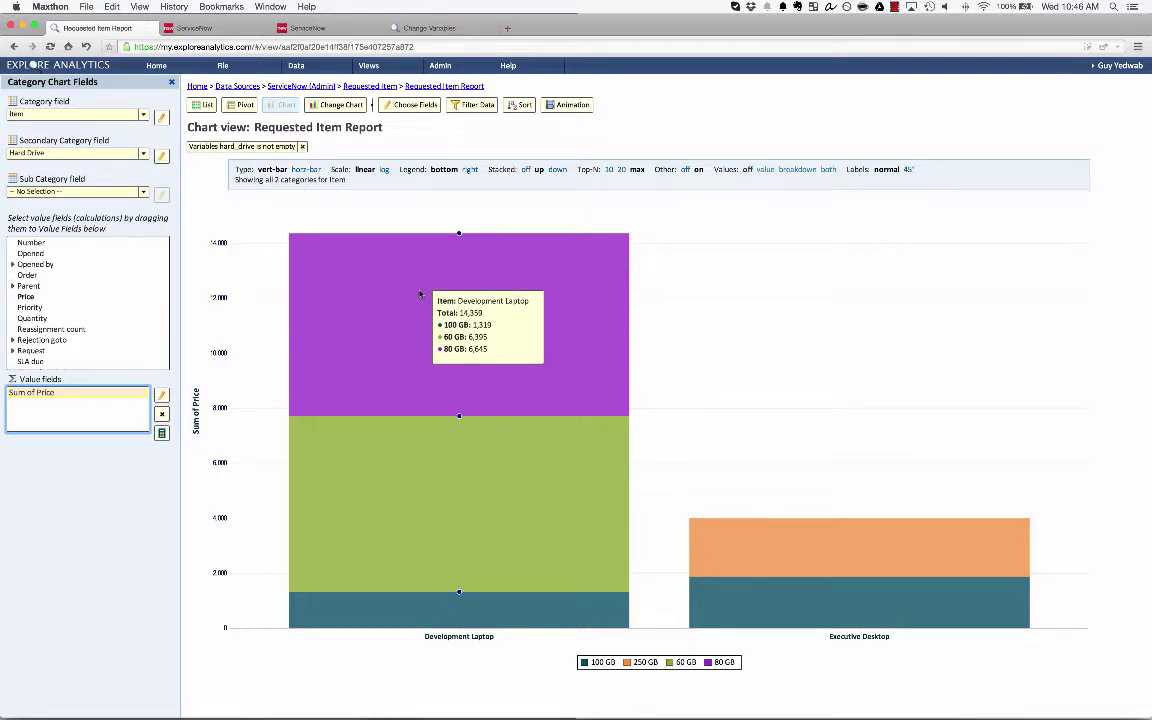
click(797, 169)
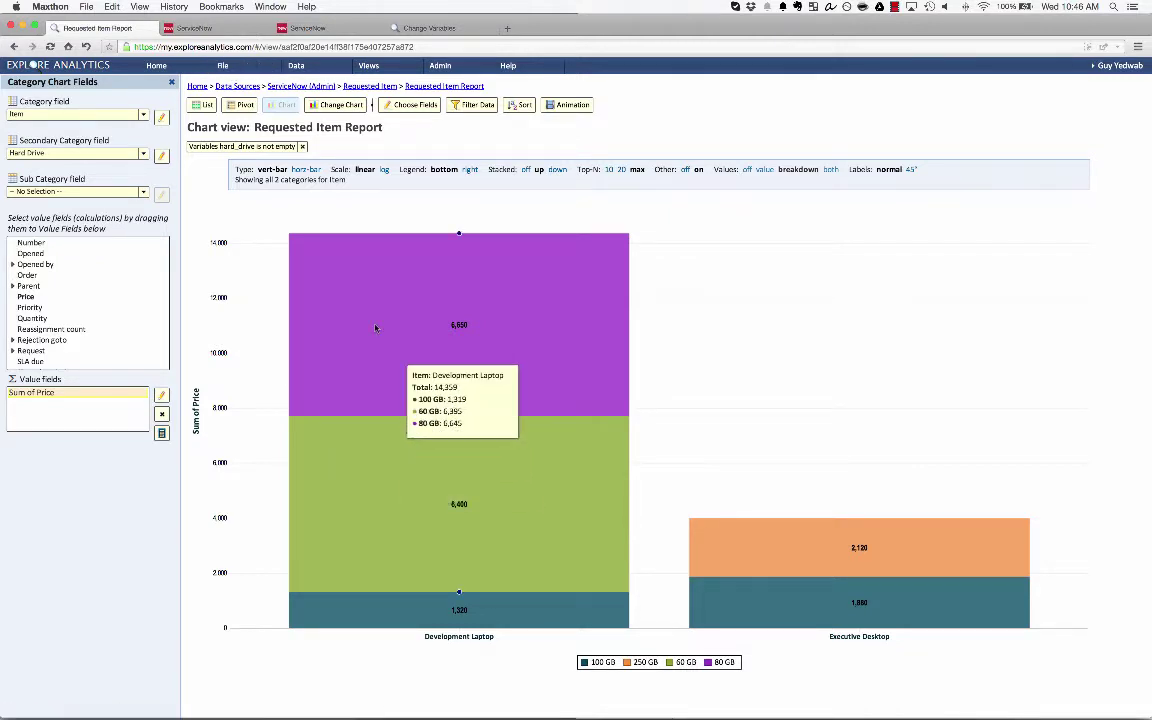
Publish Requested Item Report to ServiceNow as a live 725-wide content block, keeping default name and size.
click(224, 67)
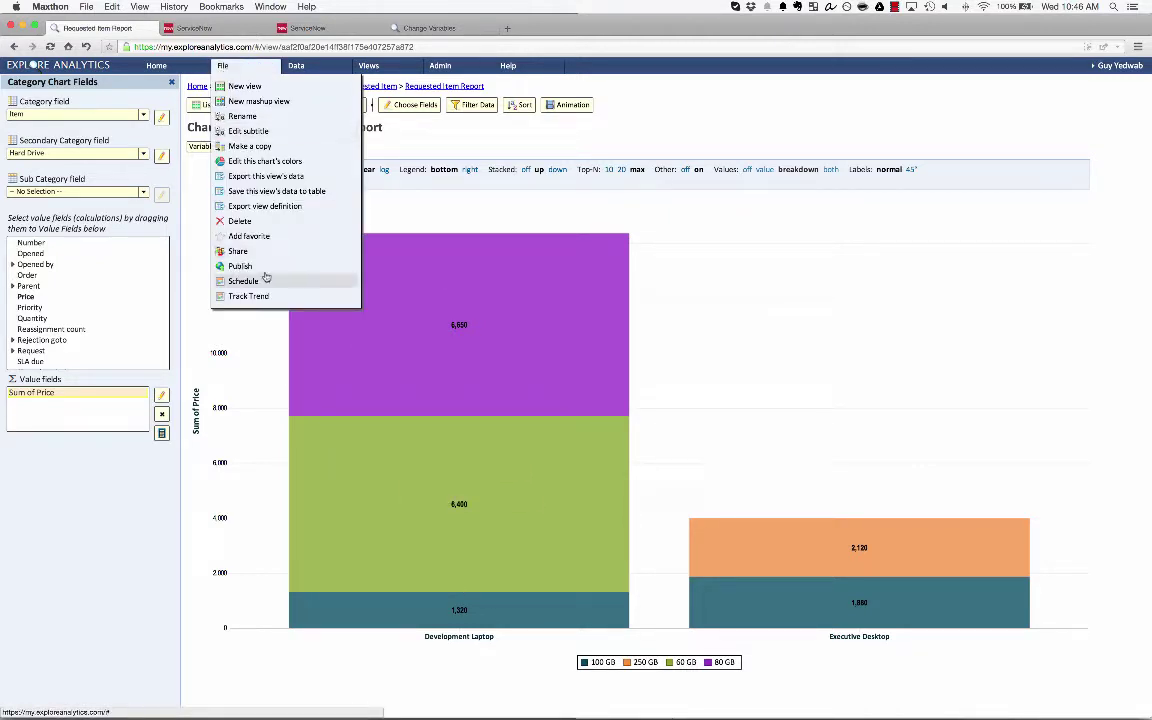
click(262, 266)
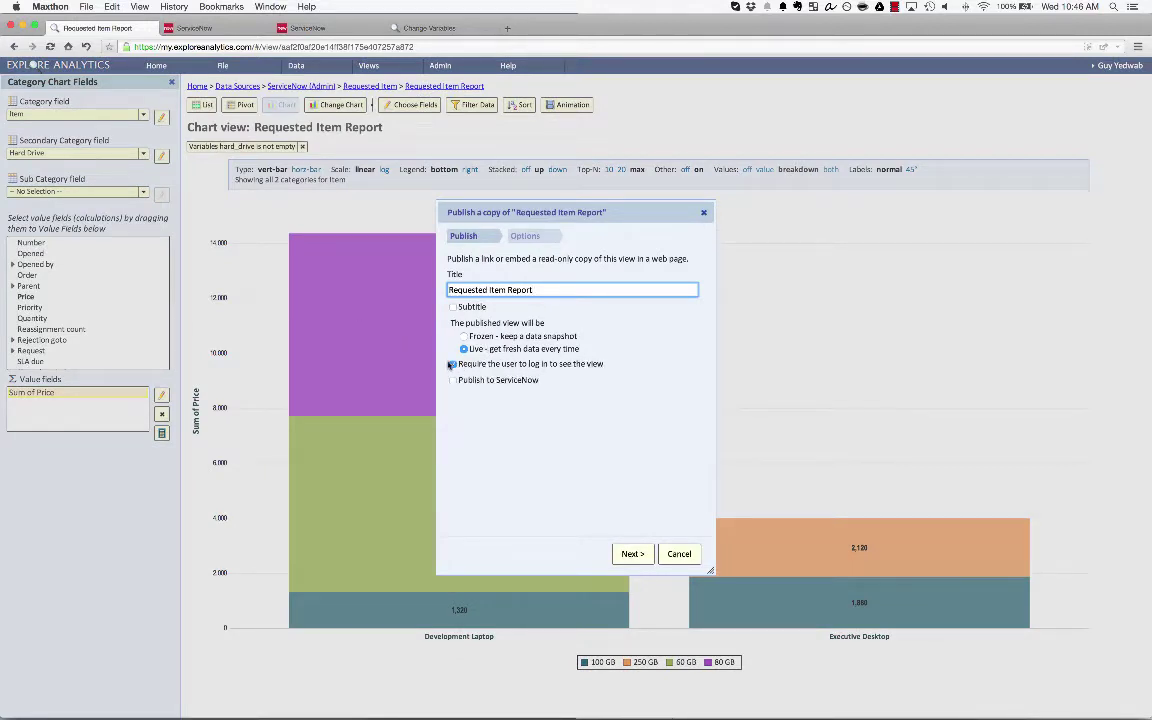
click(527, 380)
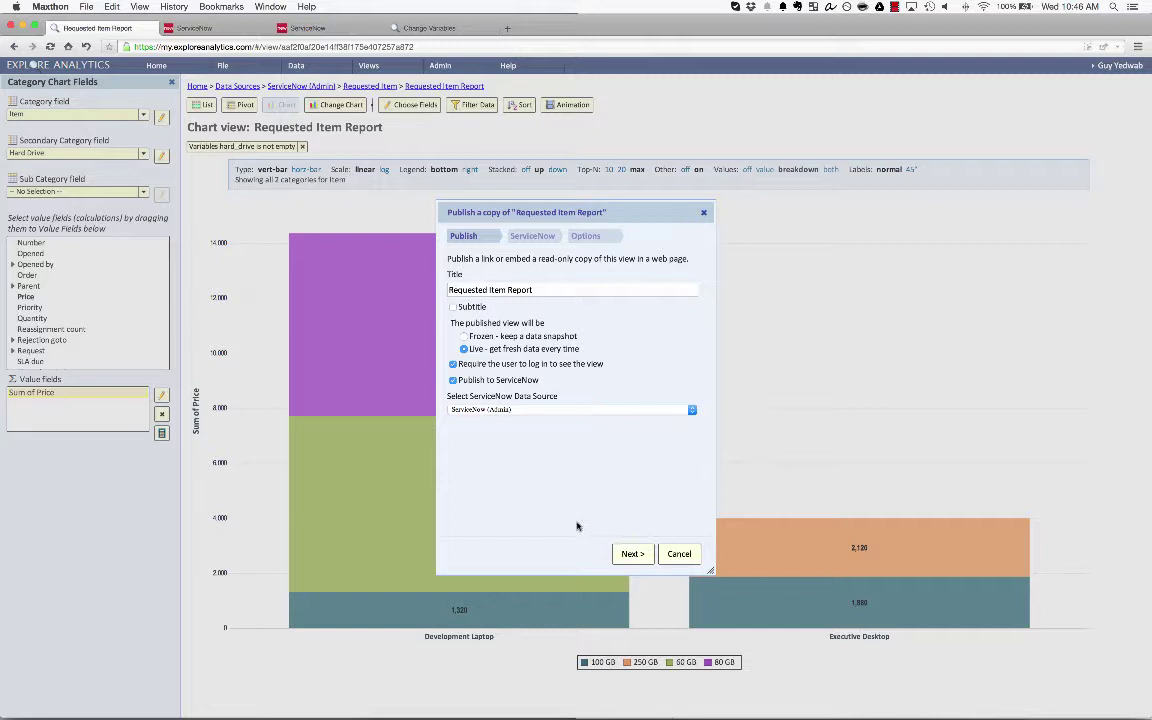
click(634, 554)
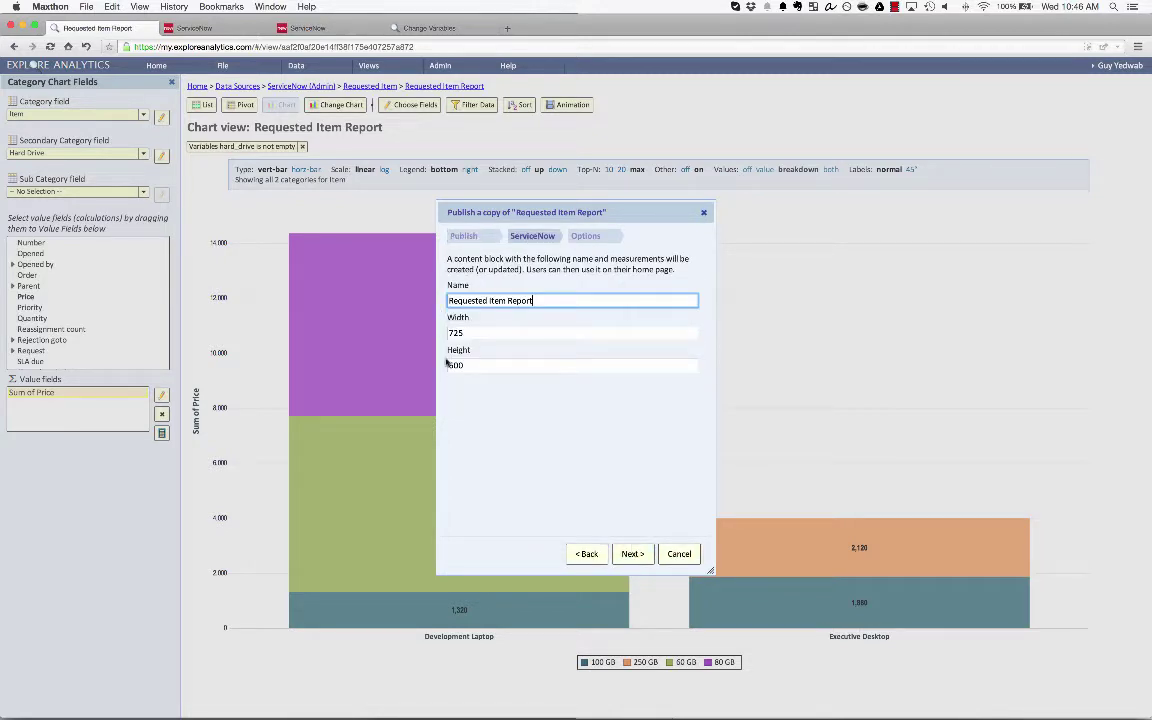
click(633, 554)
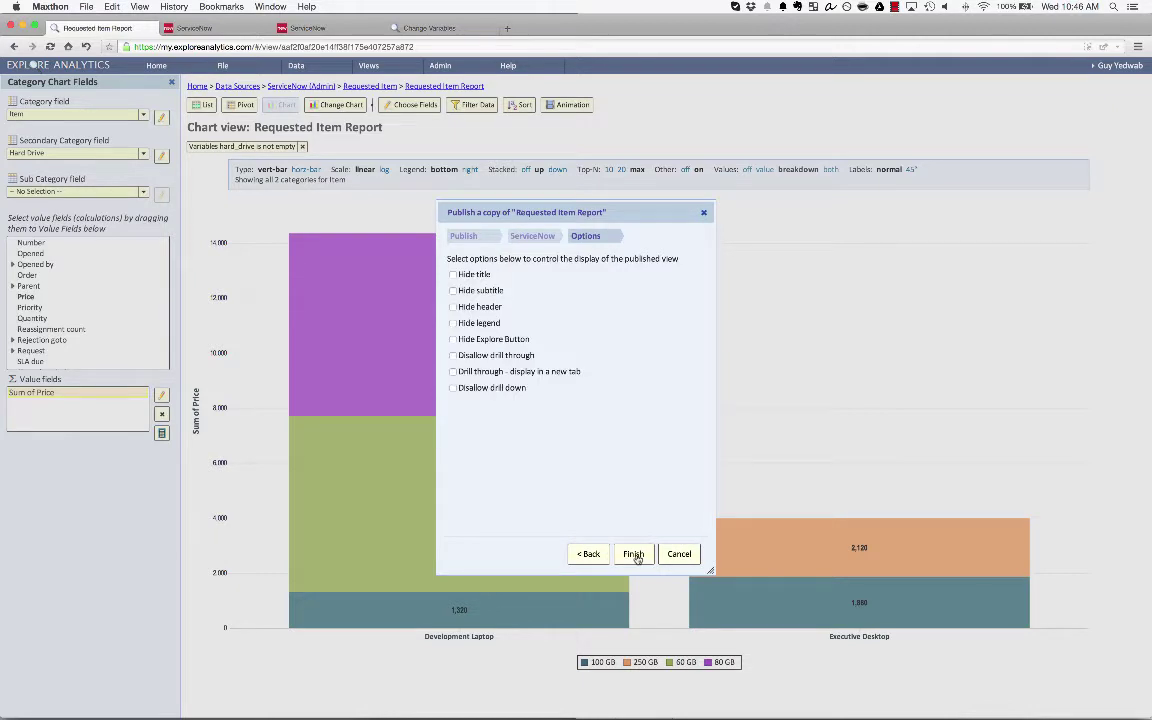
click(635, 555)
click(694, 517)
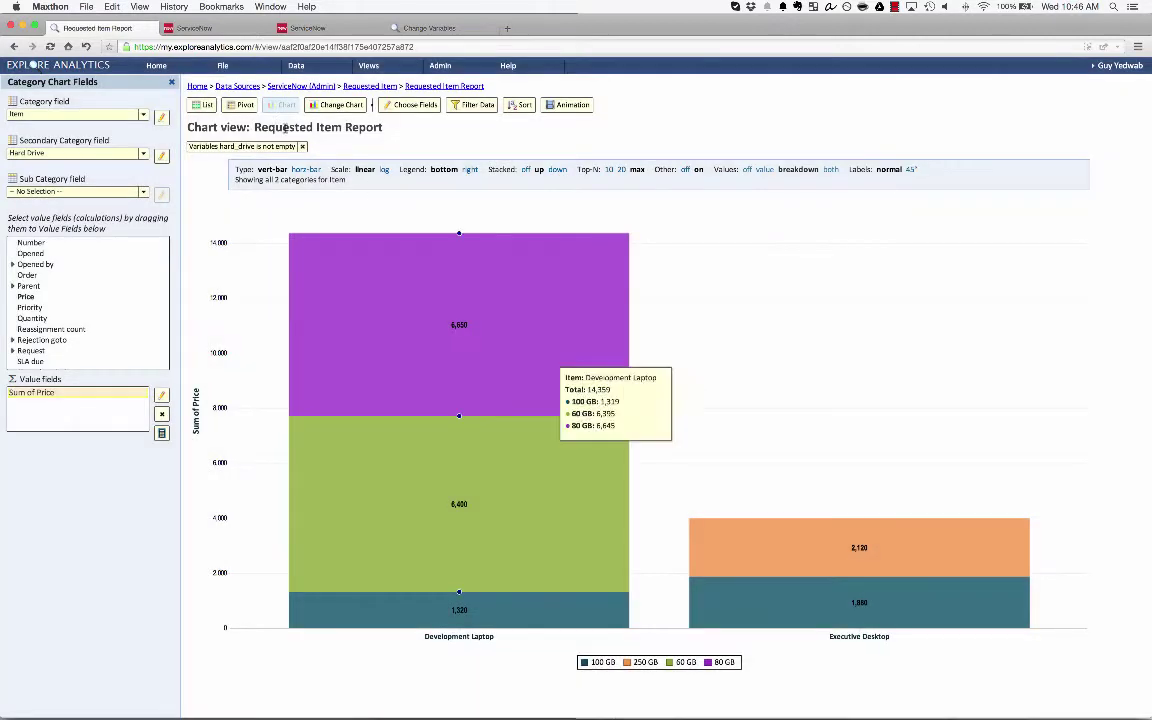
Add the Explore Analytics Requested Item Report gadget to My Dashboard and inspect its Executive Desktop values.
click(215, 29)
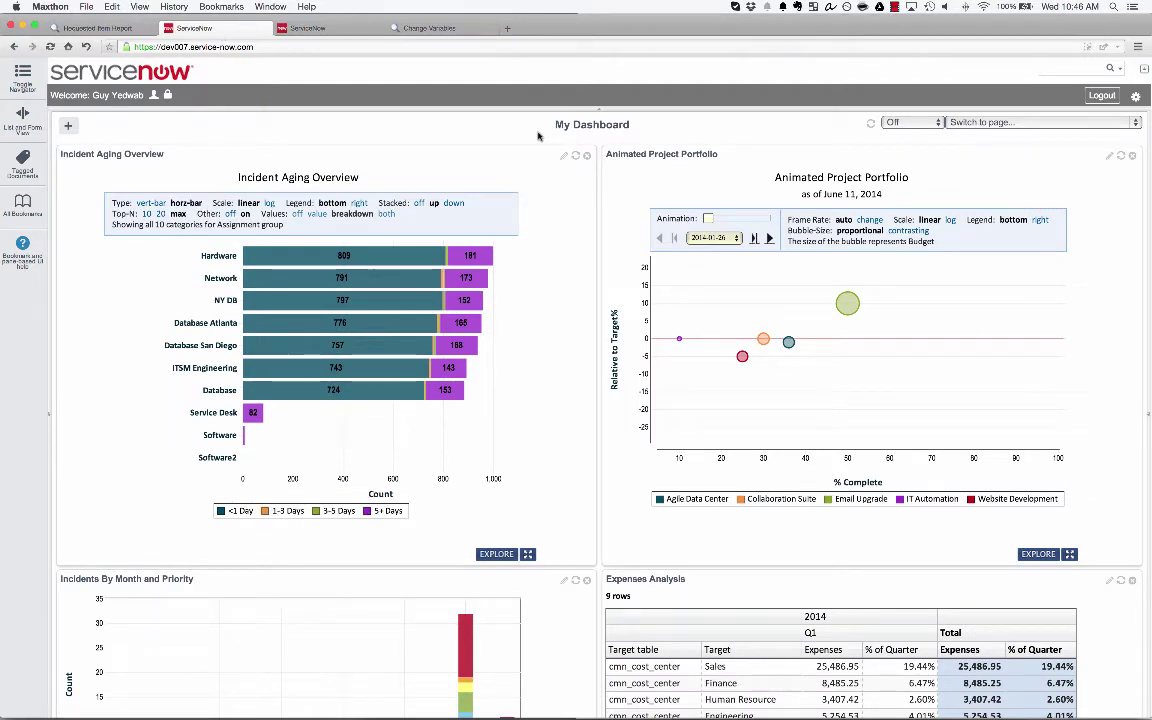
click(68, 126)
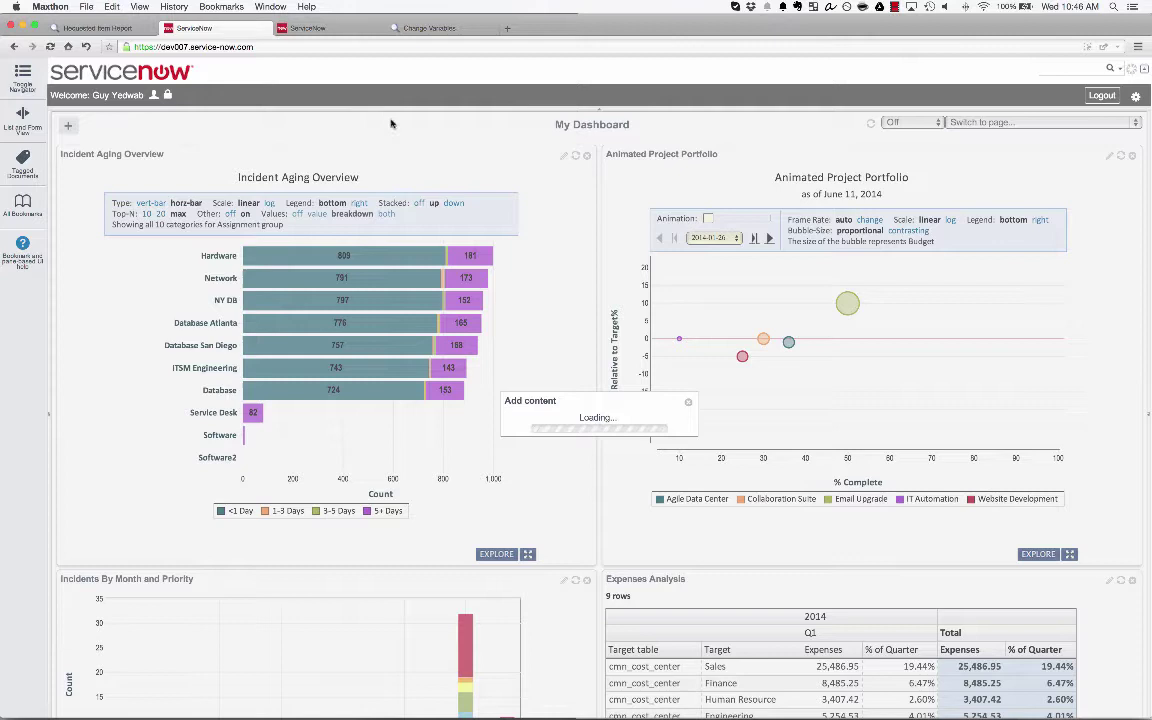
click(432, 339)
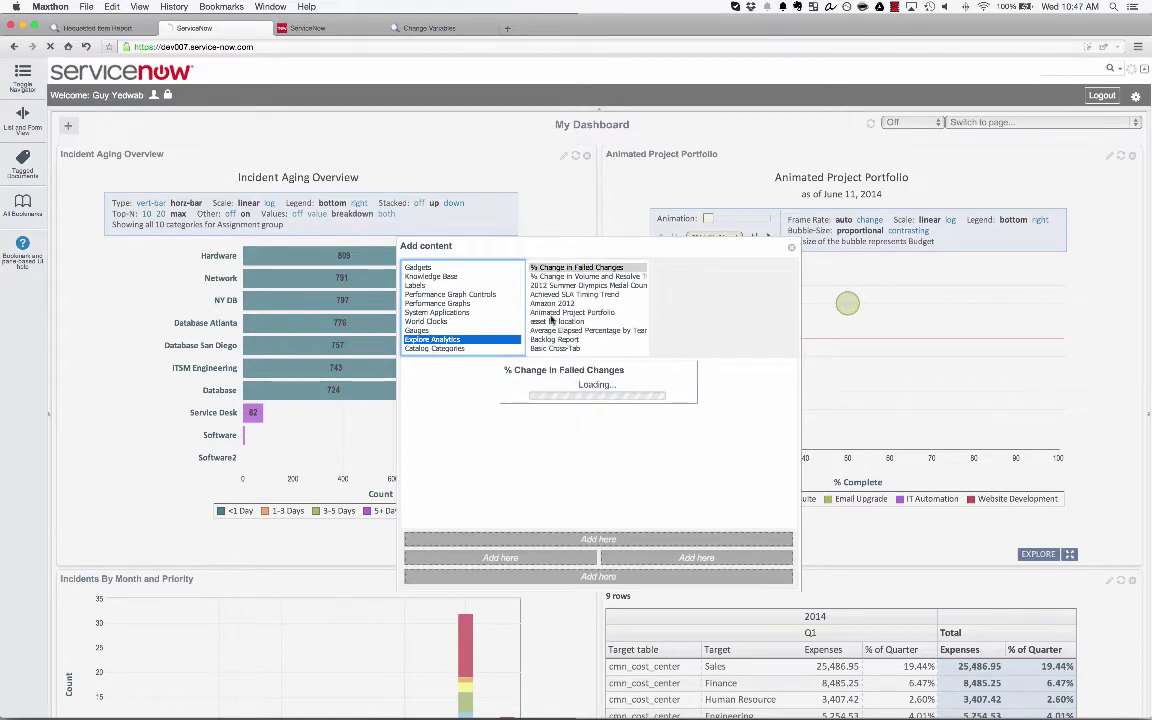
click(560, 312)
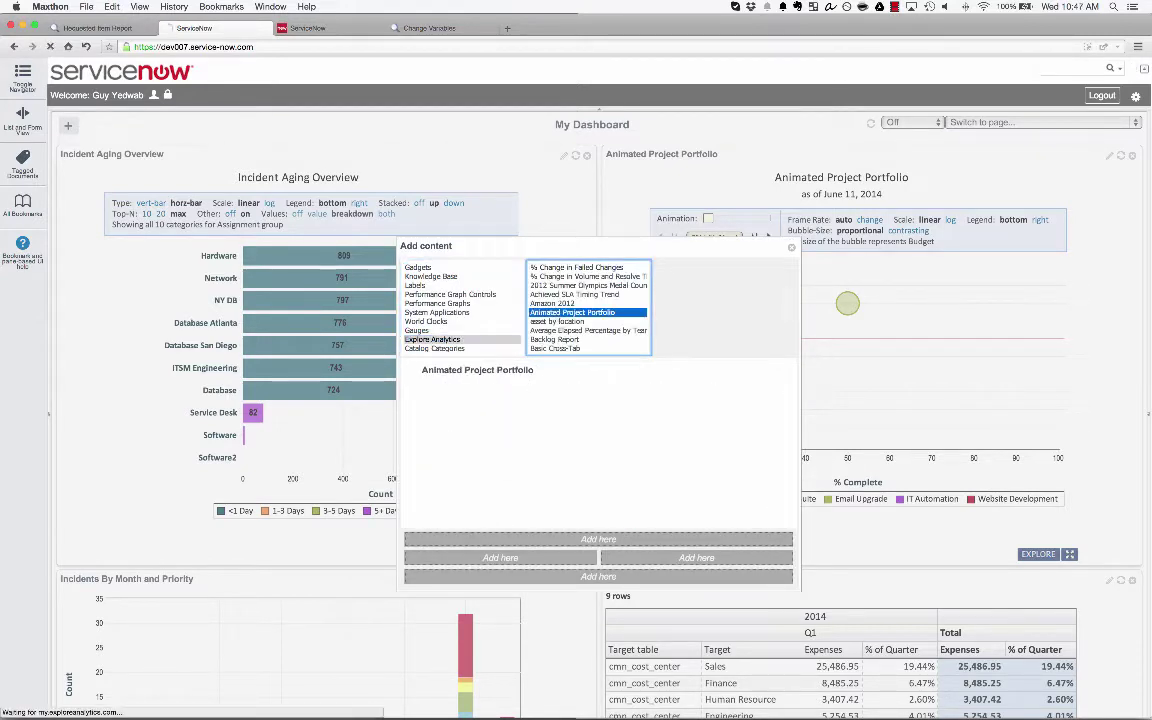
scroll(588, 310, down, 5)
click(567, 348)
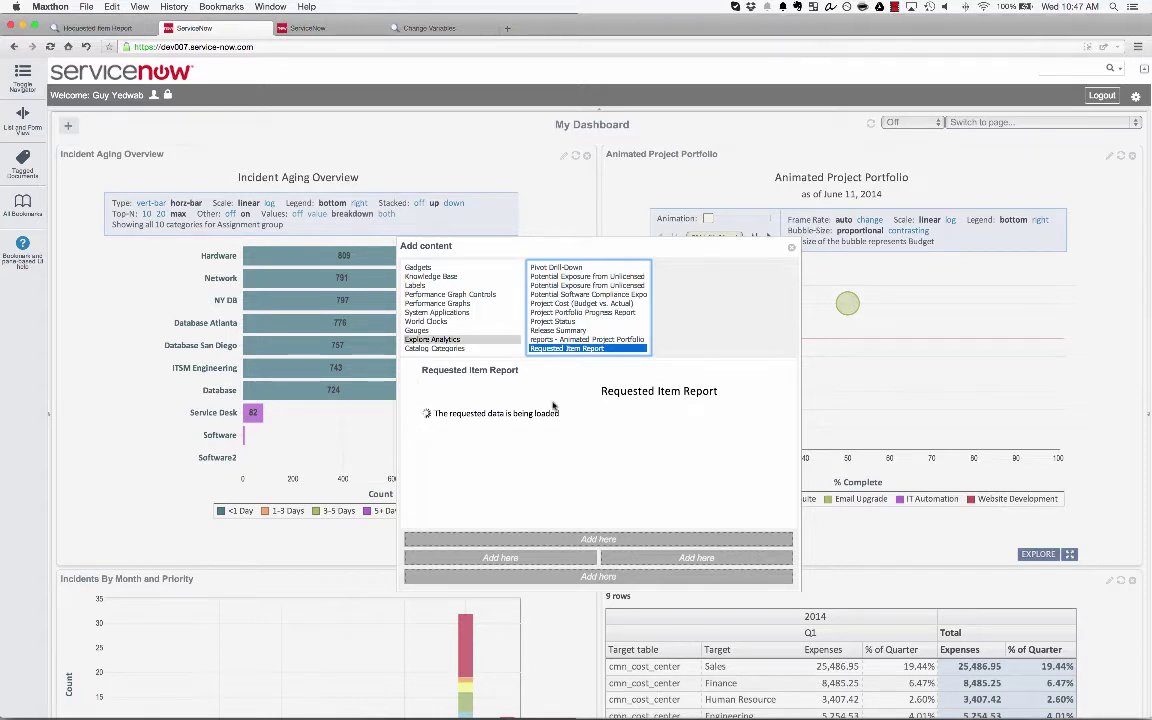
click(500, 557)
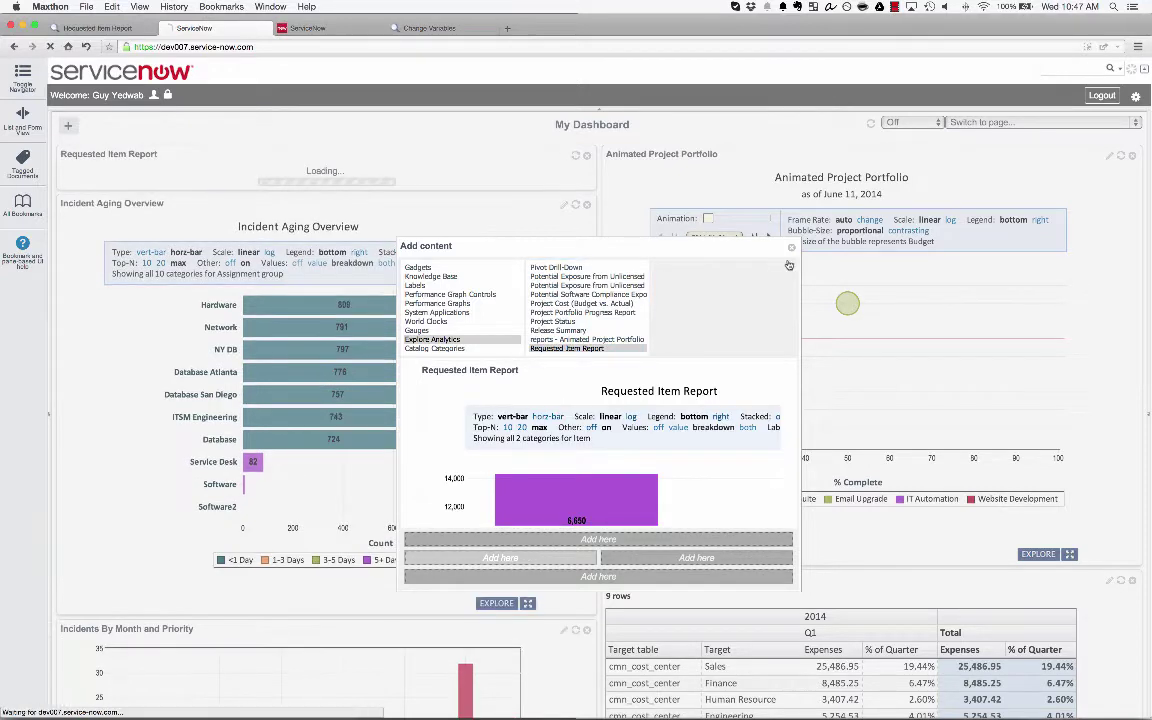
click(791, 249)
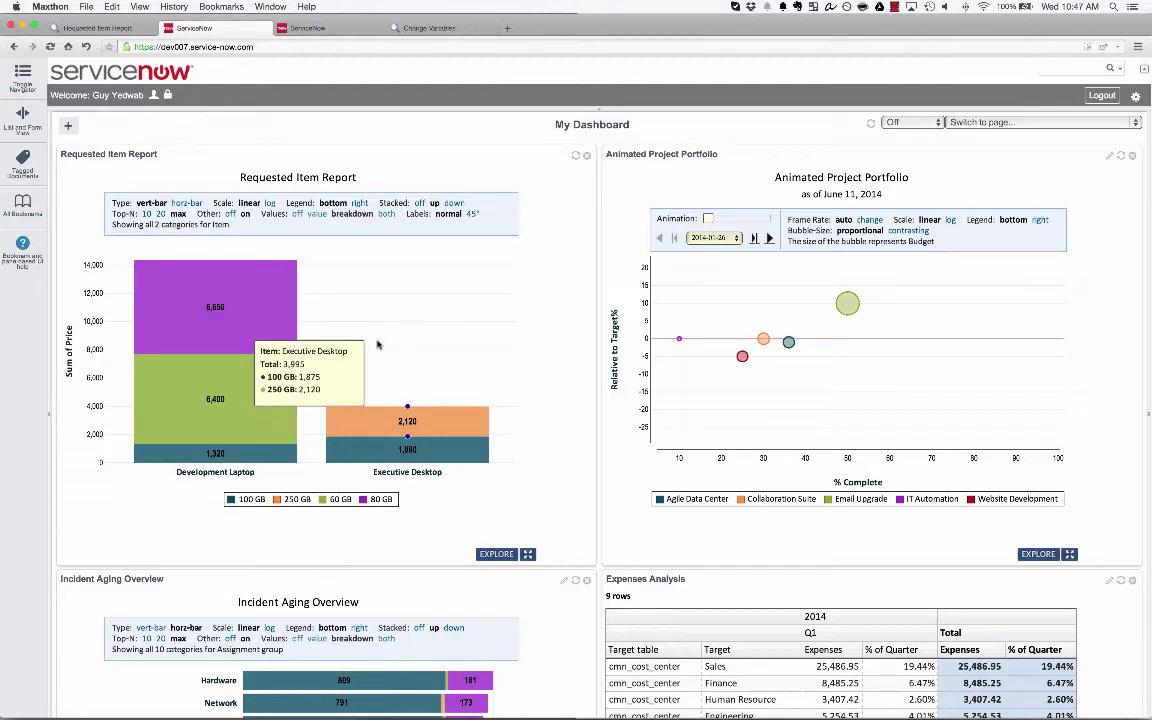
click(395, 412)
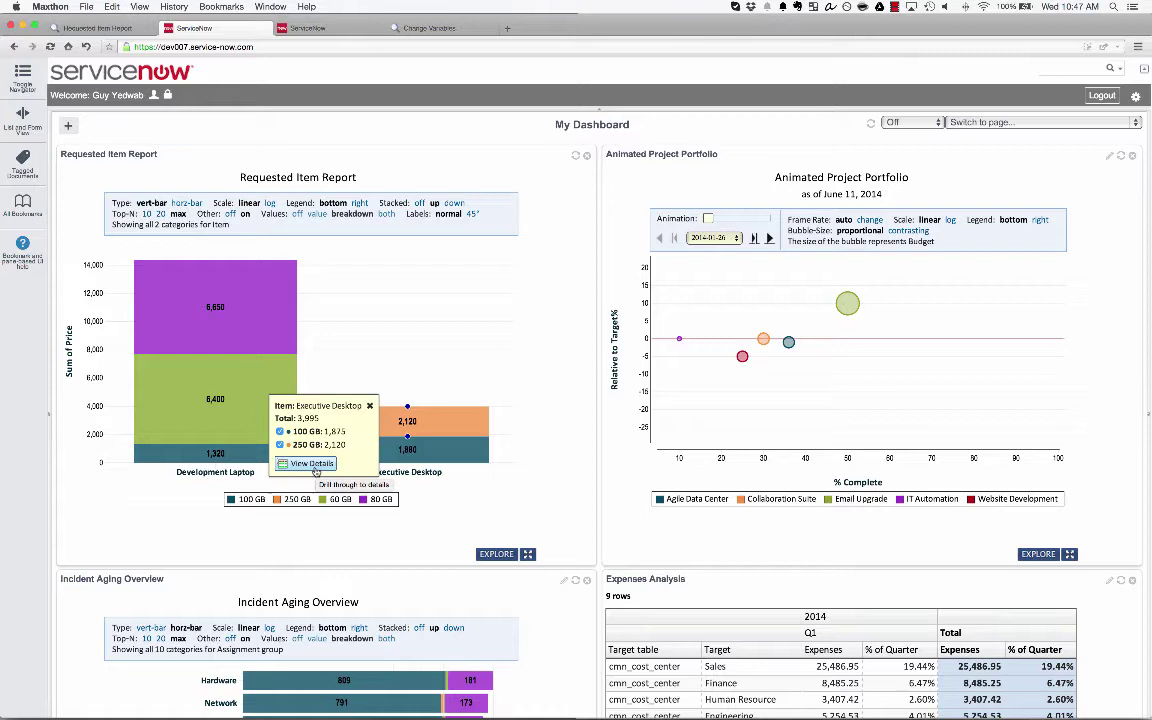
click(369, 405)
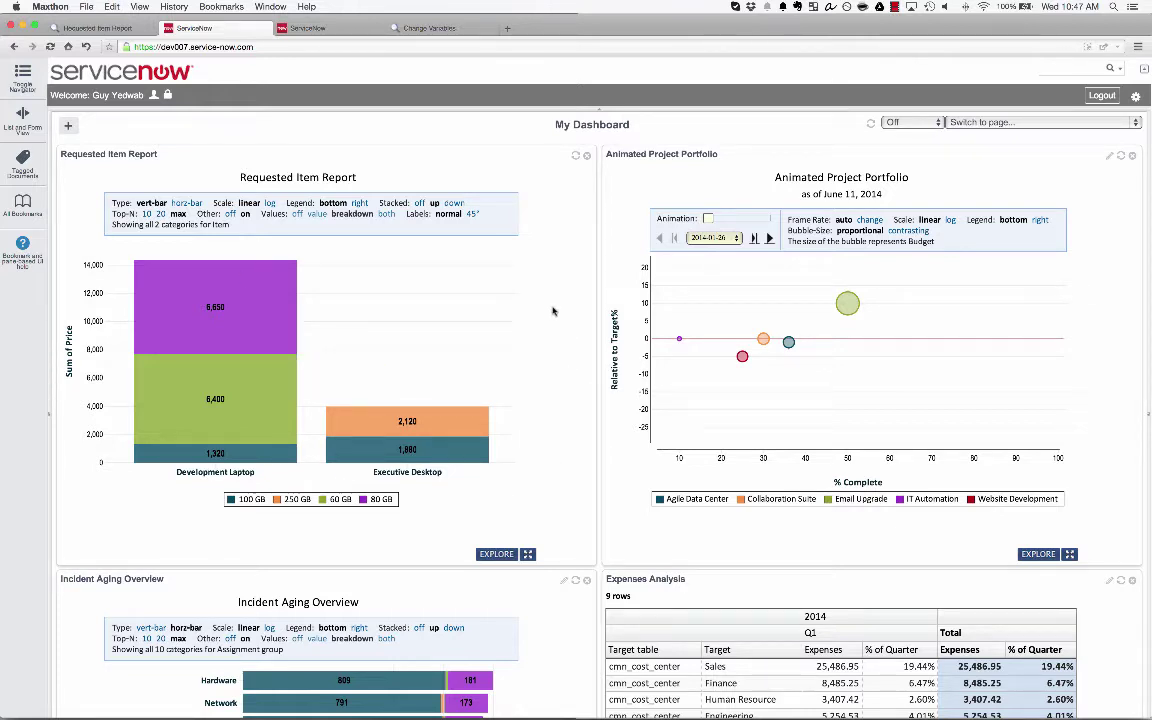
Show the Server Reboot change request, highlighting its heading, Server to reboot, Reason for reboot and Variables section.
click(338, 28)
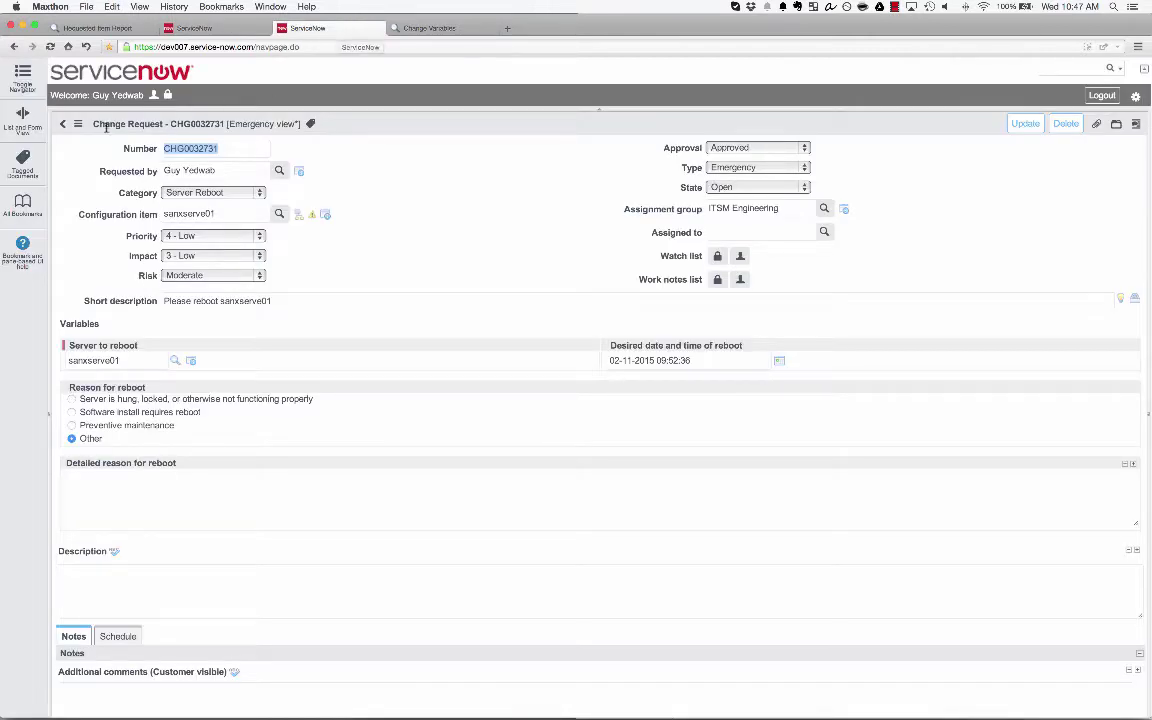
drag(93, 121, 190, 121)
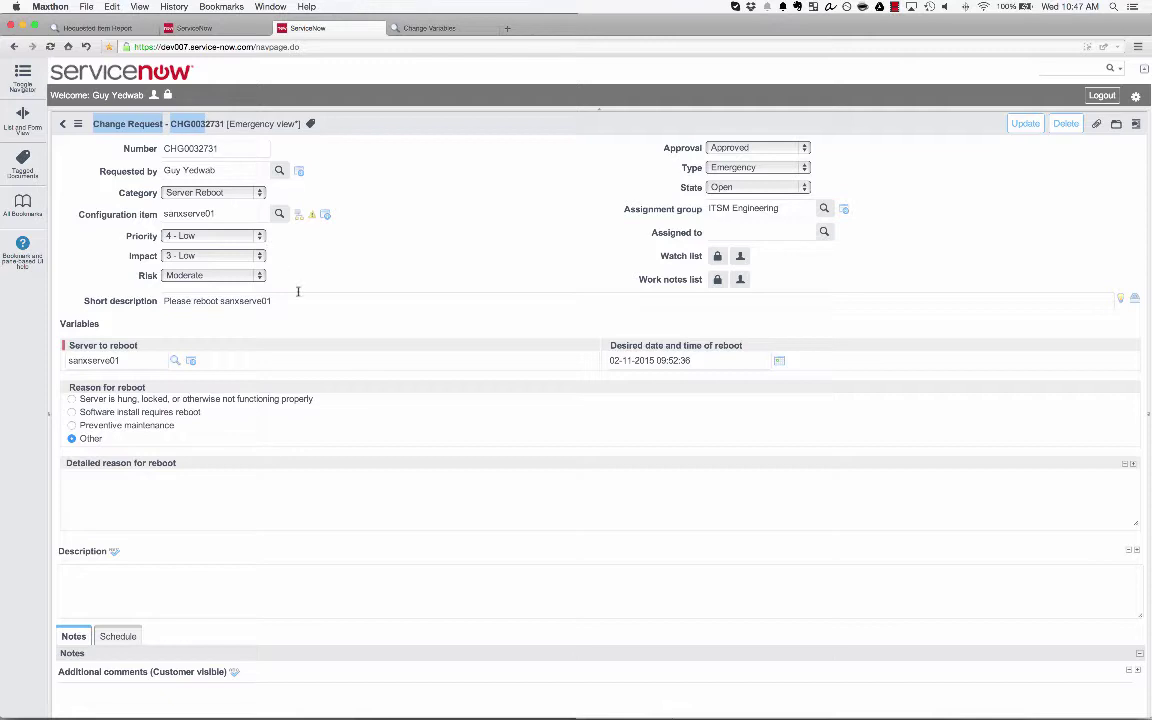
click(370, 273)
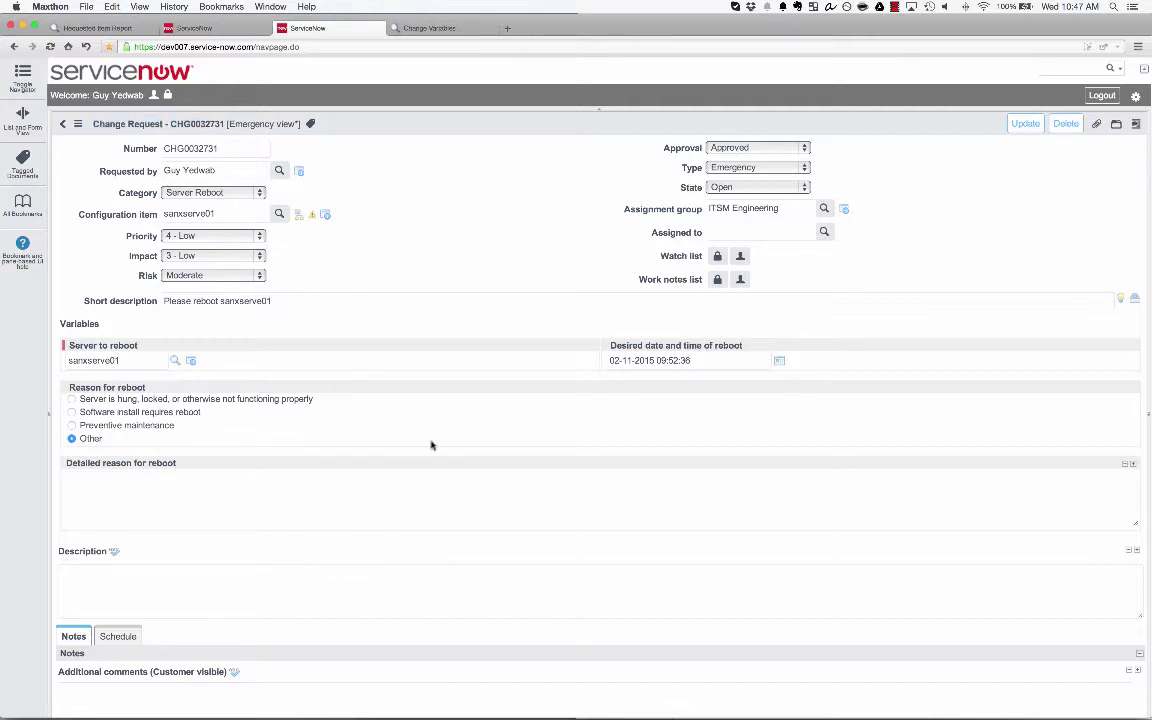
drag(67, 345, 142, 348)
drag(68, 387, 148, 387)
drag(55, 323, 112, 323)
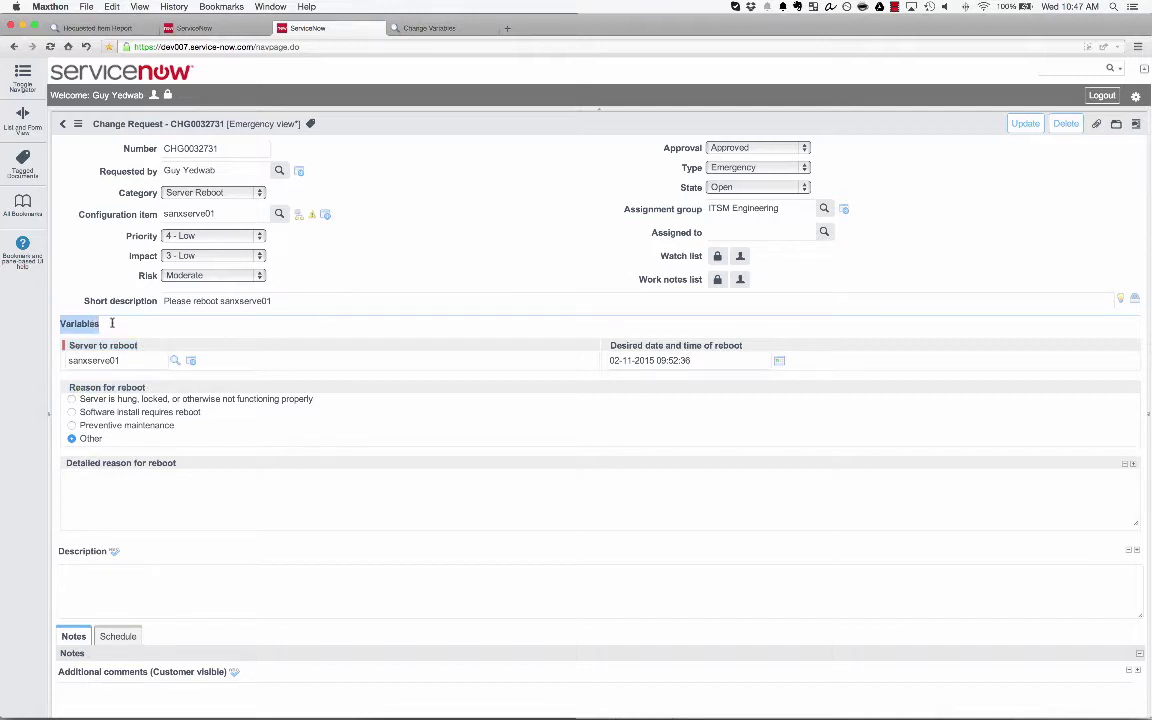
Switch to the Change Variables chart and review the Count value field's settings.
click(431, 29)
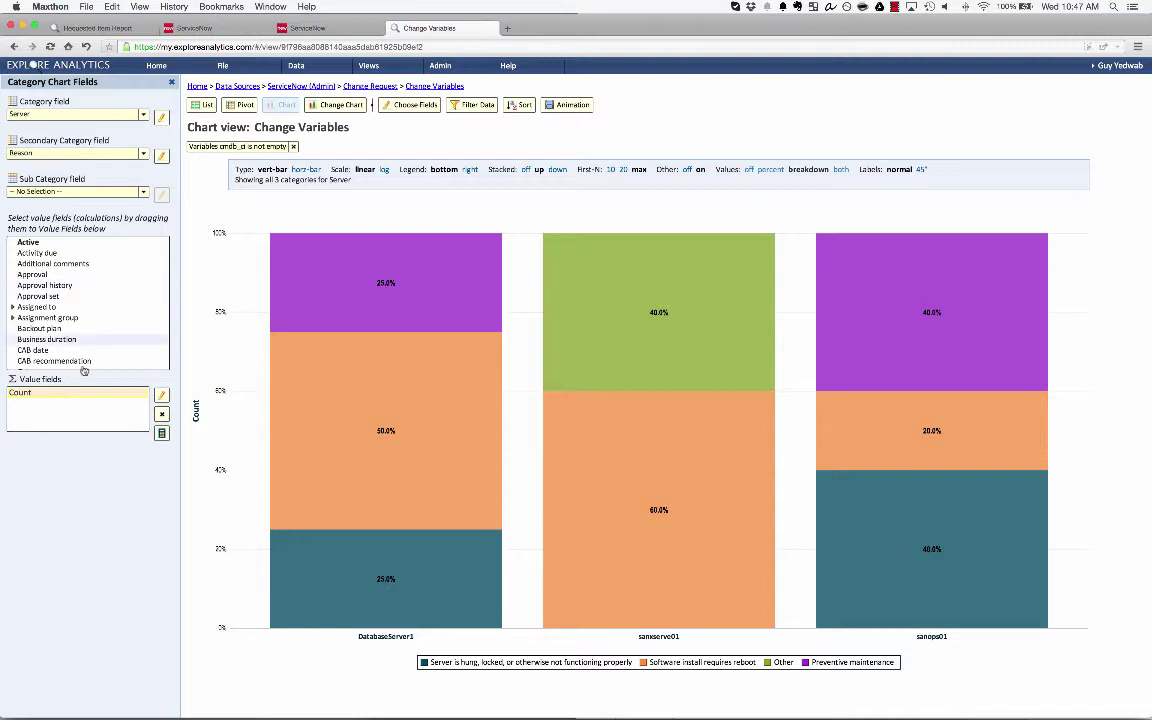
click(160, 399)
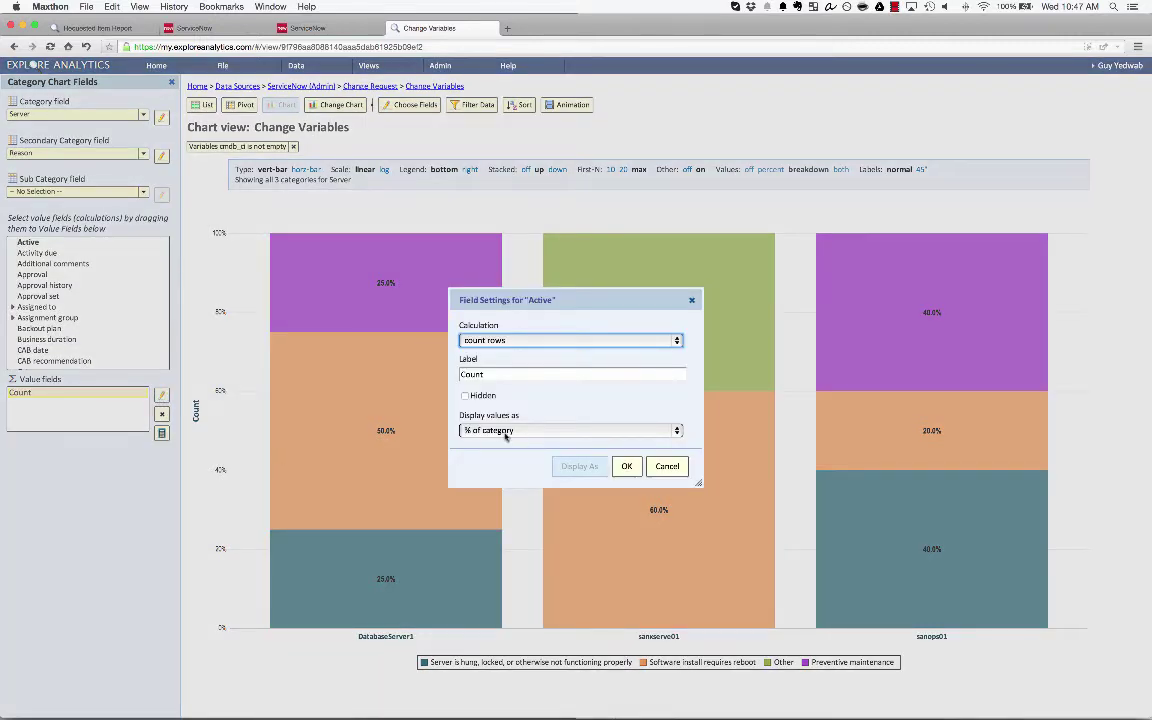
click(691, 300)
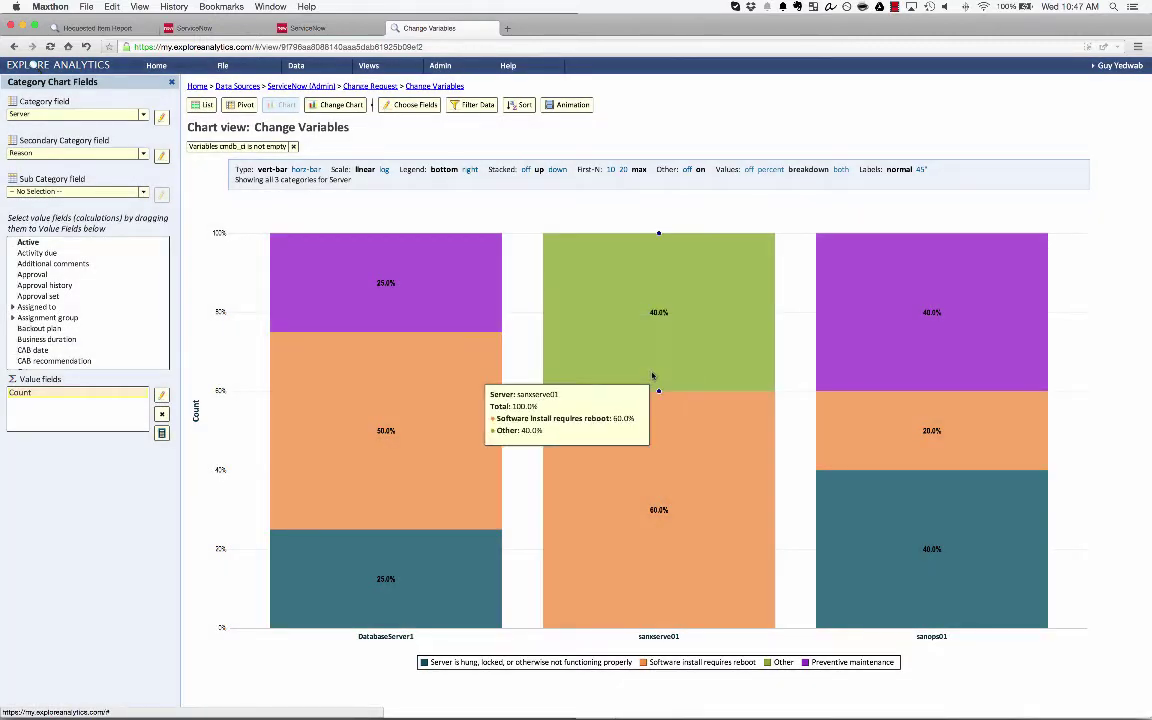